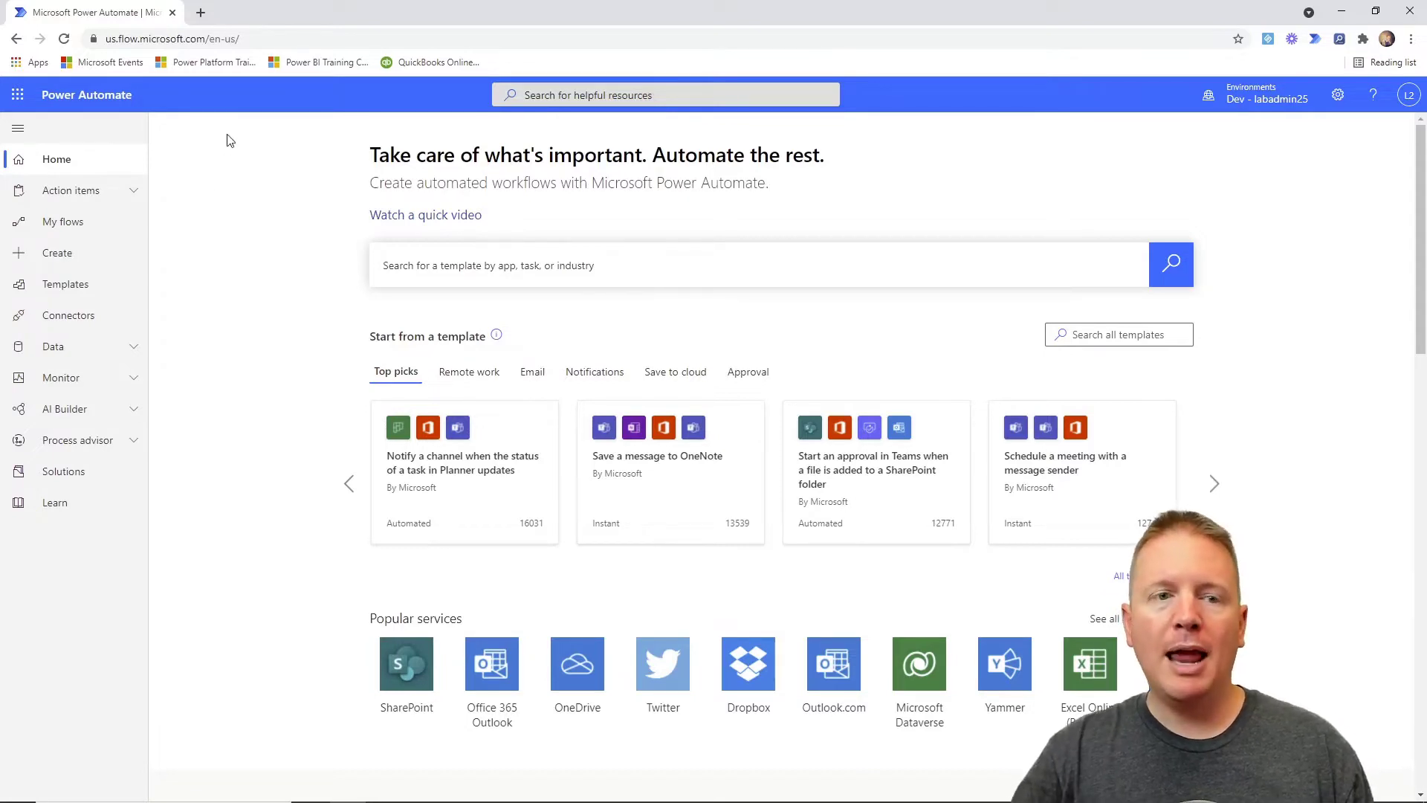
Create an instant cloud flow named 'Add new Accounts Cloud Flow' using the 'Manually trigger a flow' trigger.
{"action": "left_click", "coordinate": [95, 223]}
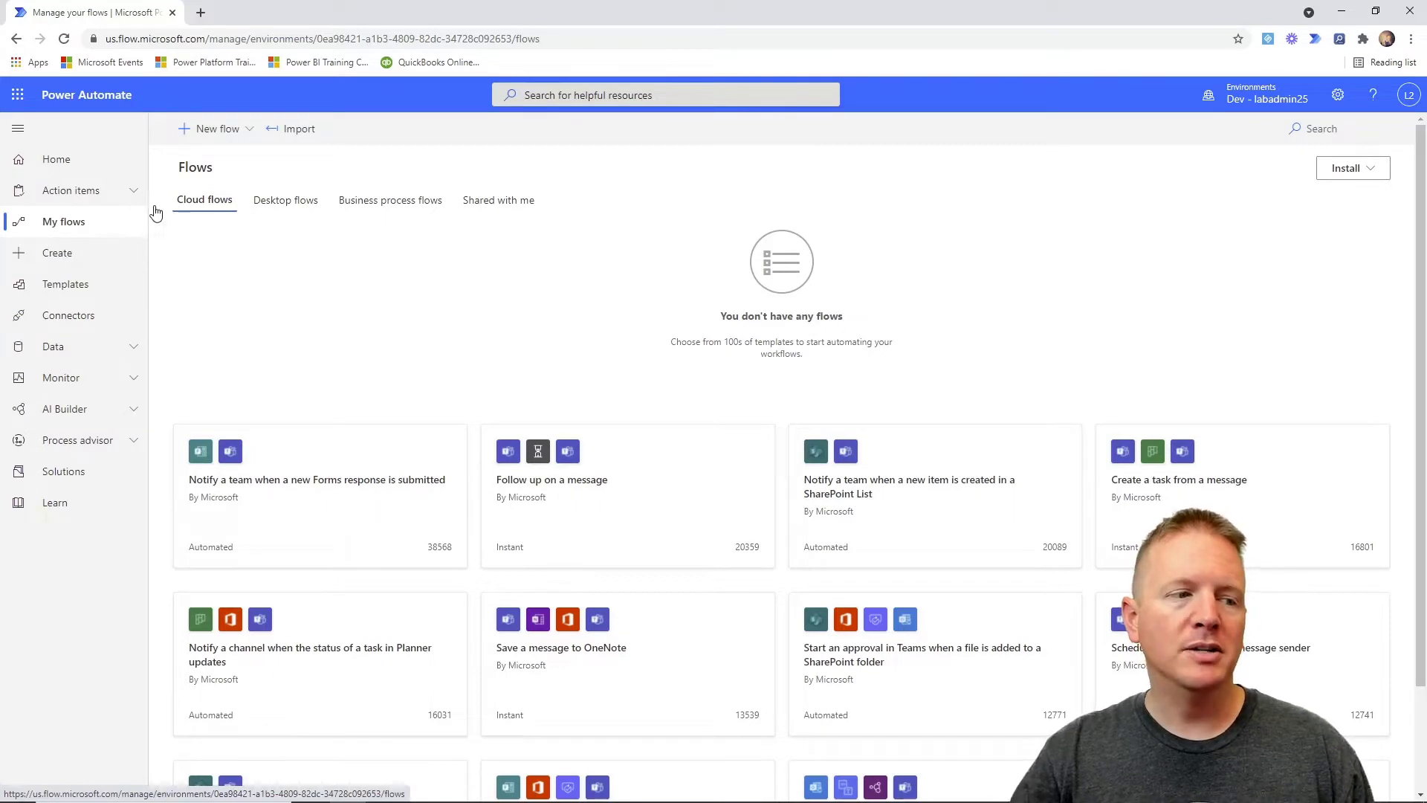
{"action": "left_click", "coordinate": [239, 134]}
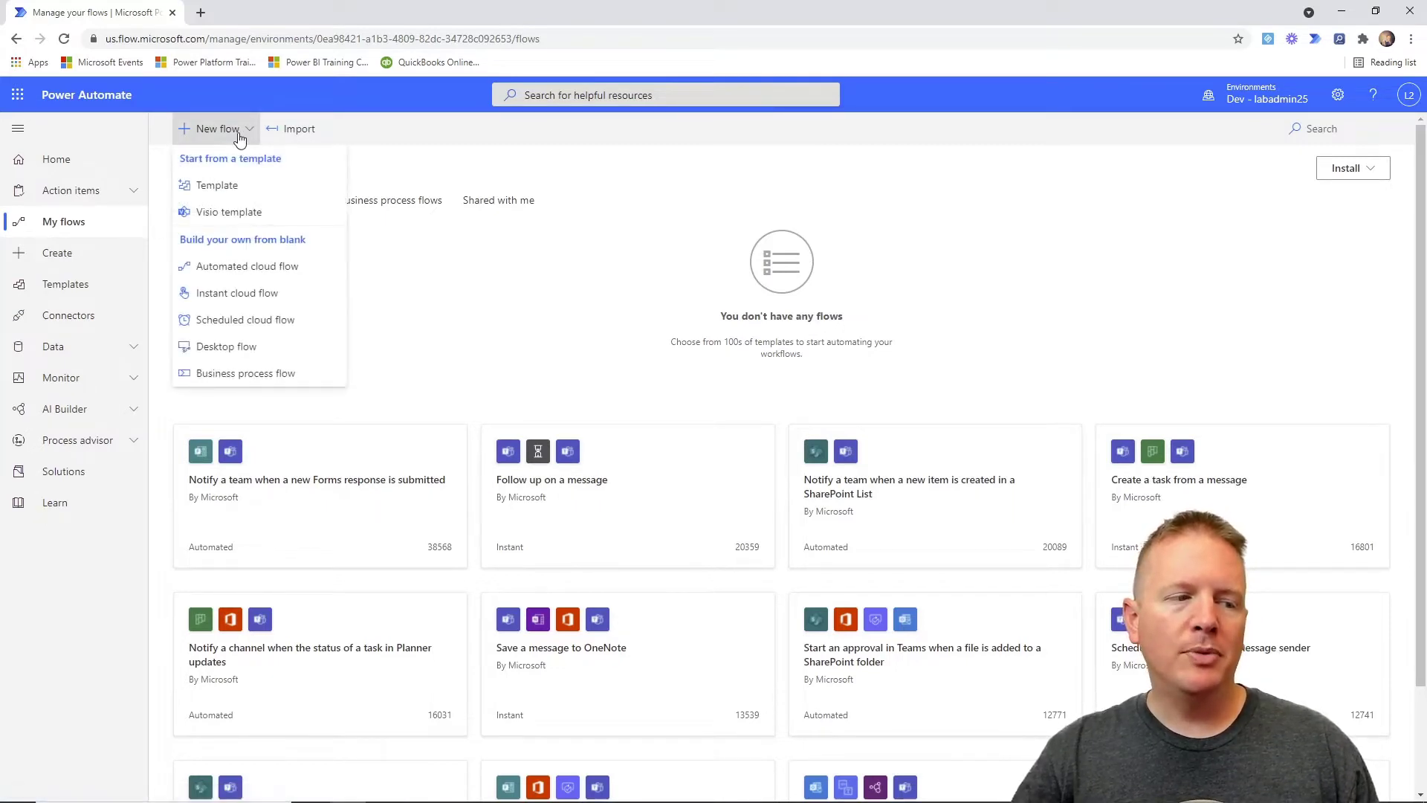
{"action": "left_click", "coordinate": [248, 294]}
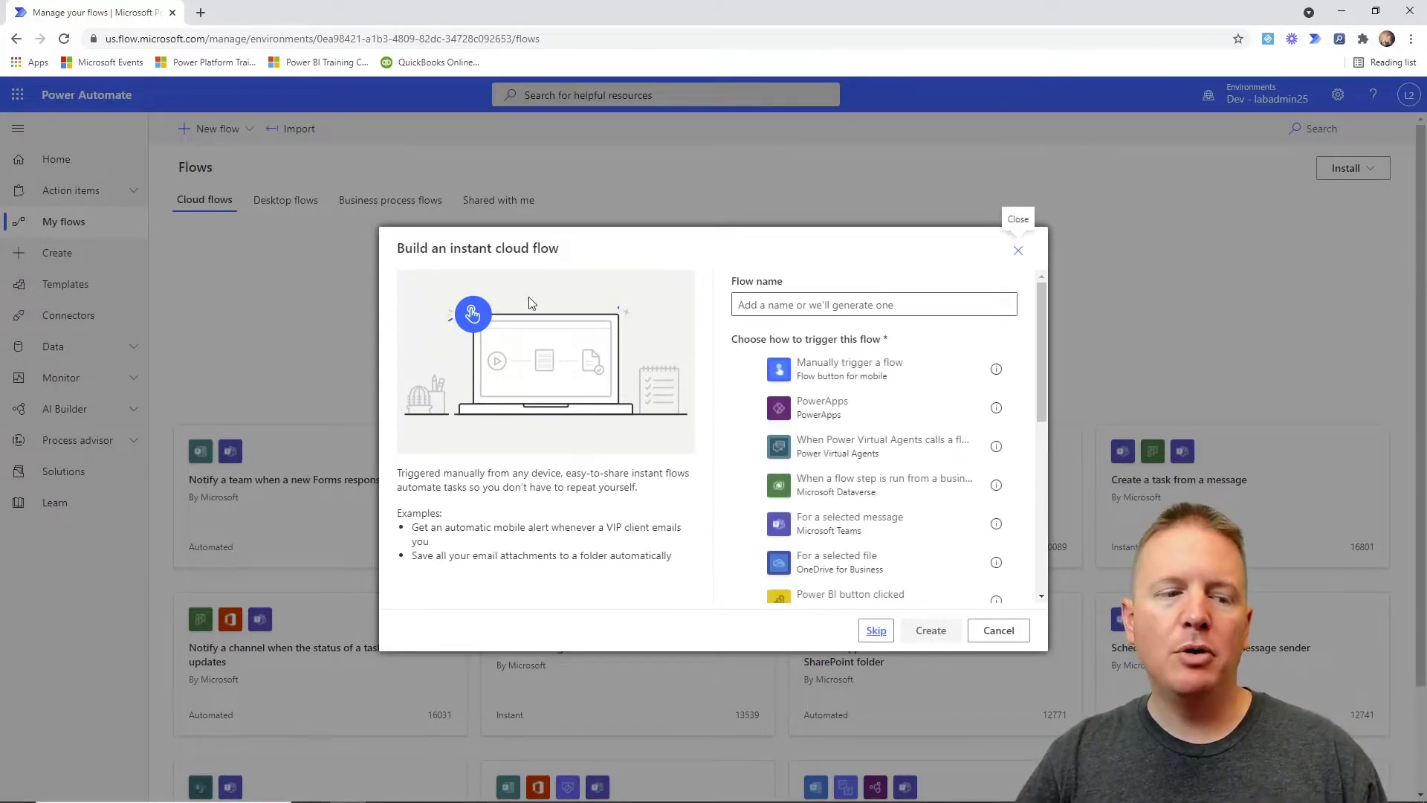
{"action": "left_click", "coordinate": [776, 307]}
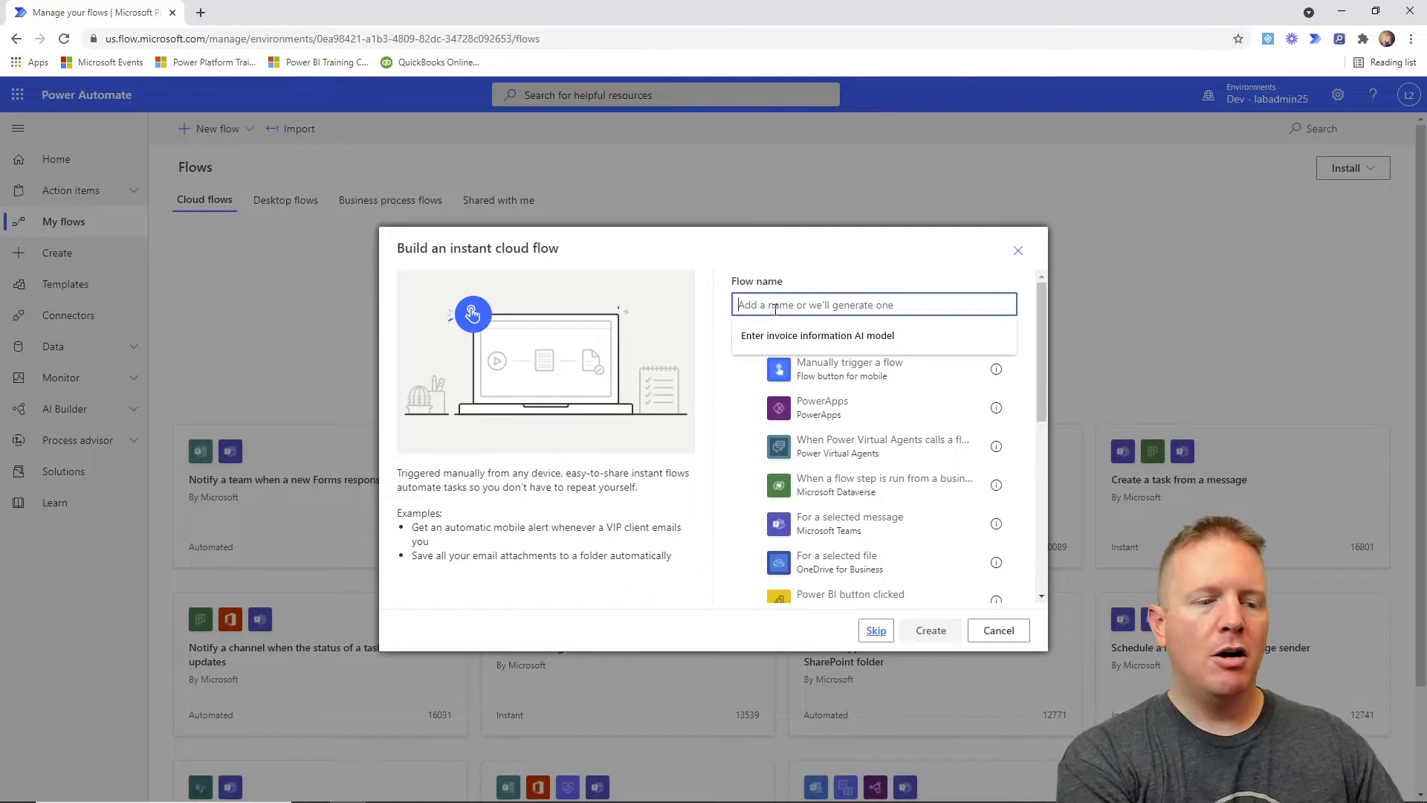
{"action": "type", "text": "Add "}
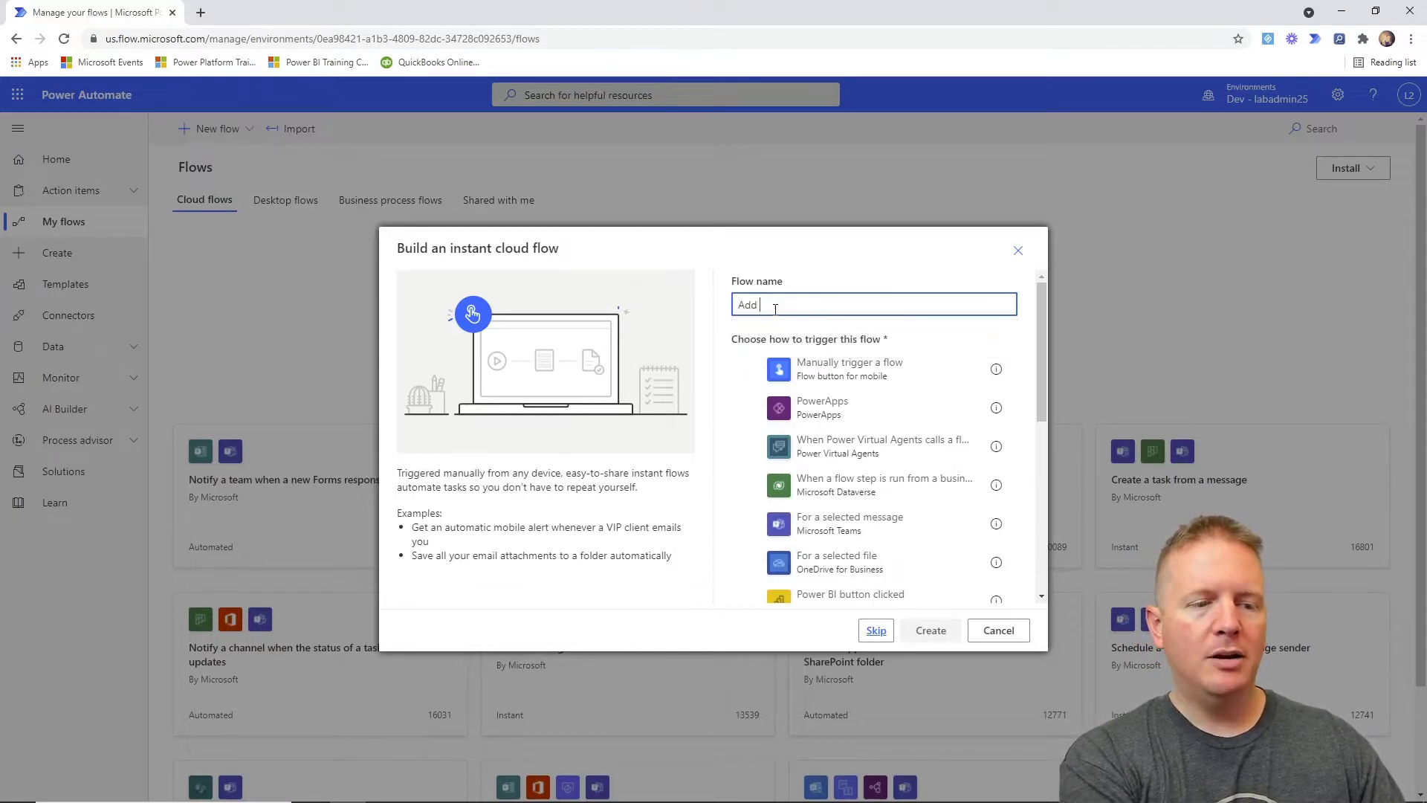
{"action": "type", "text": "new Acccounts"}
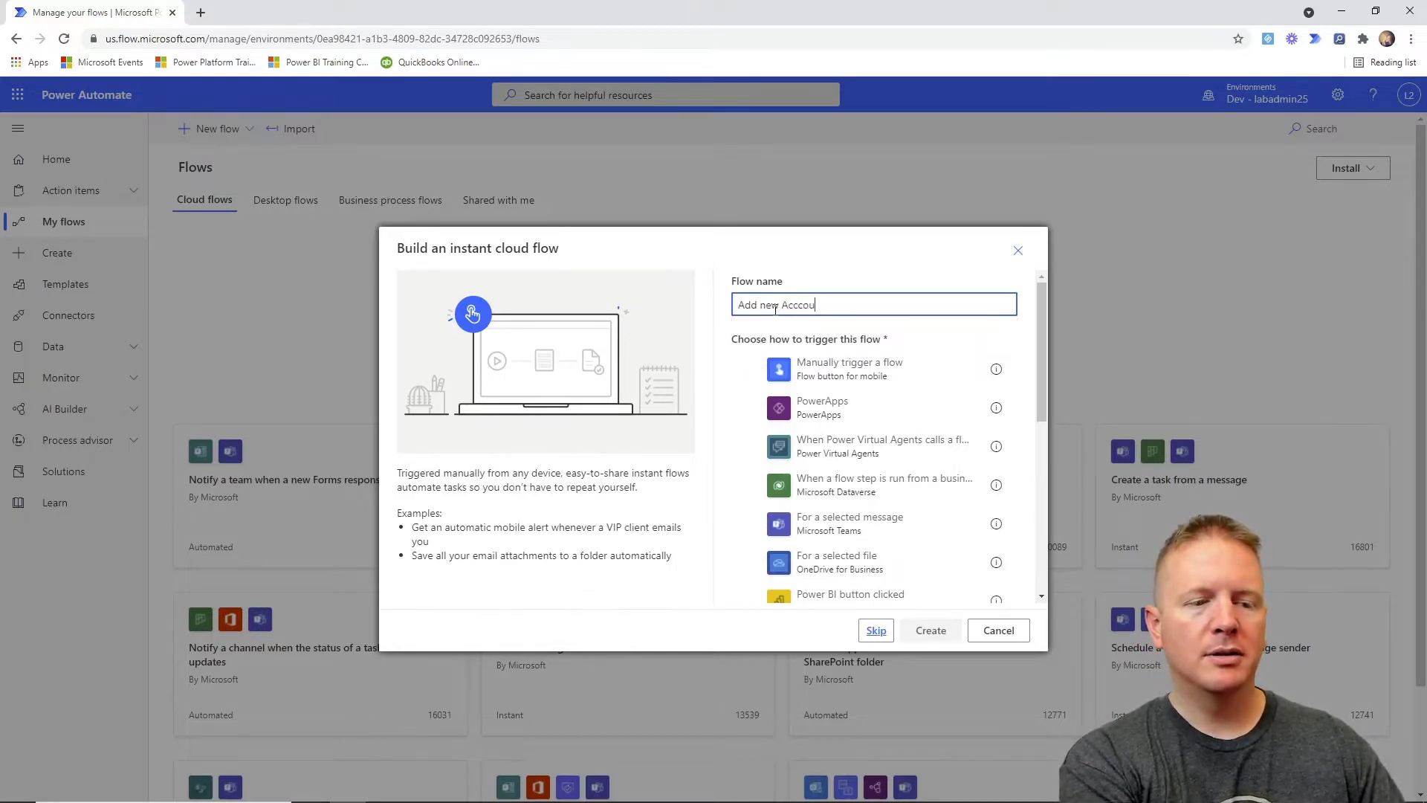
{"action": "key", "text": "BackSpace"}
{"action": "key", "text": "BackSpace"}
{"action": "key", "text": "BackSpace"}
{"action": "key", "text": "BackSpace"}
{"action": "key", "text": "BackSpace"}
{"action": "key", "text": "BackSpace"}
{"action": "key", "text": "BackSpace"}
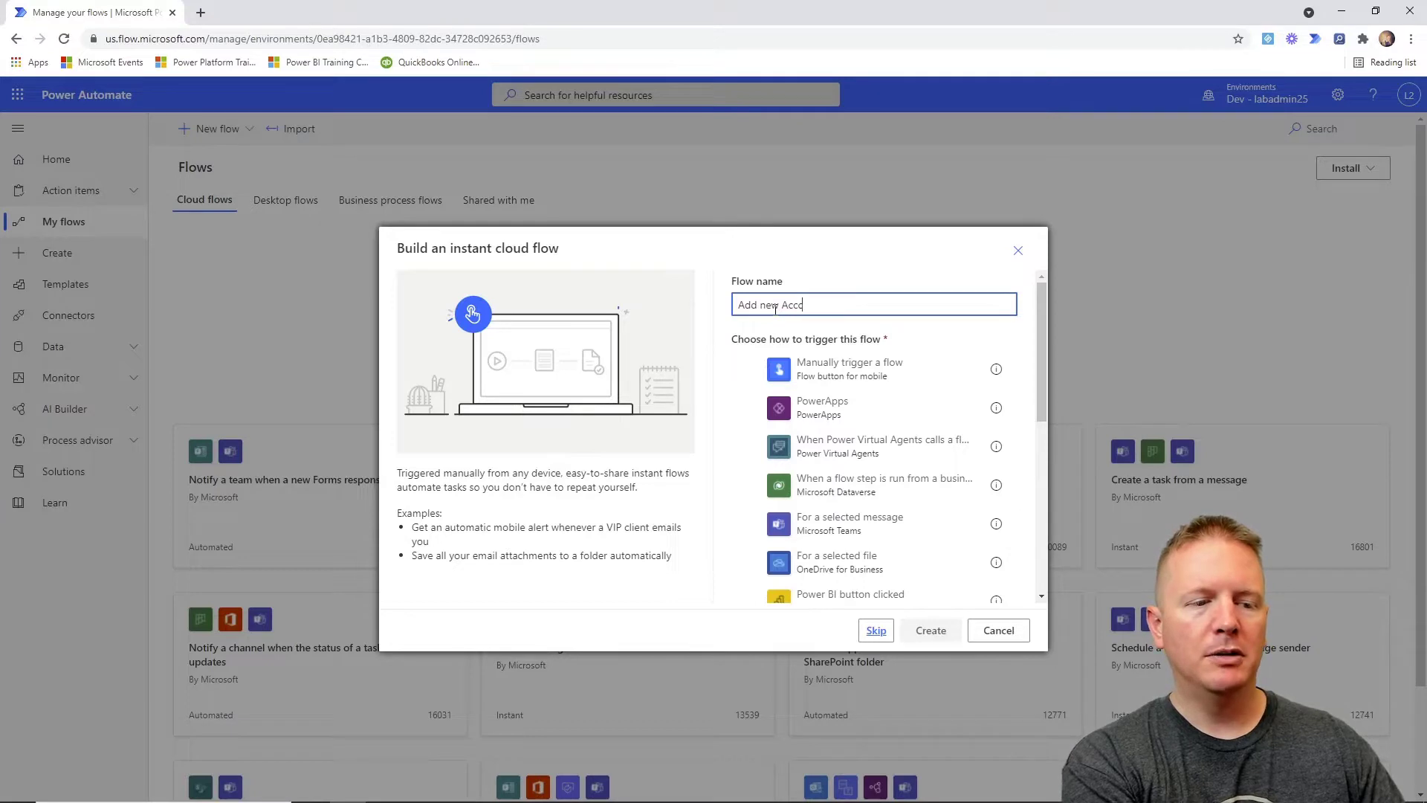
{"action": "type", "text": "ounts Clou"}
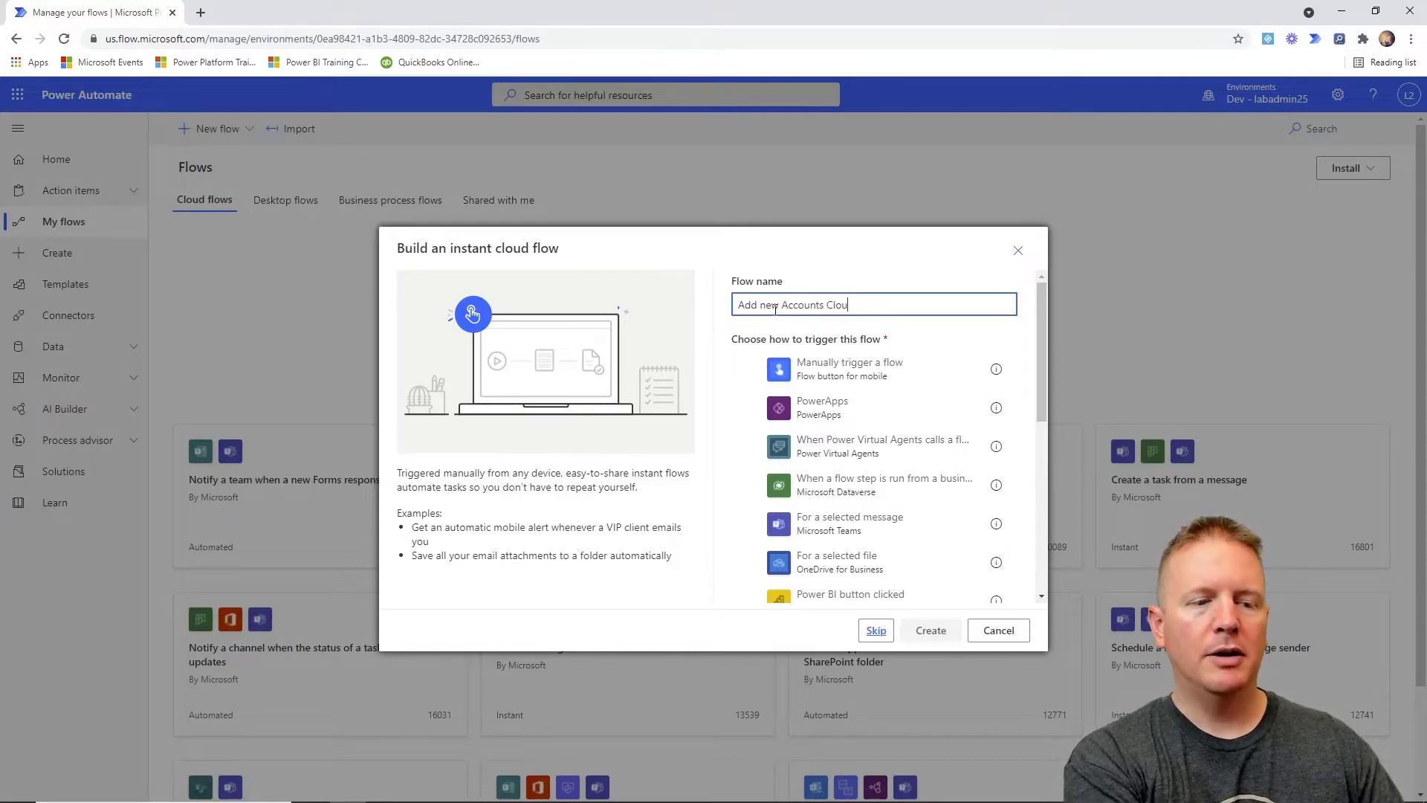
{"action": "type", "text": "d Flow"}
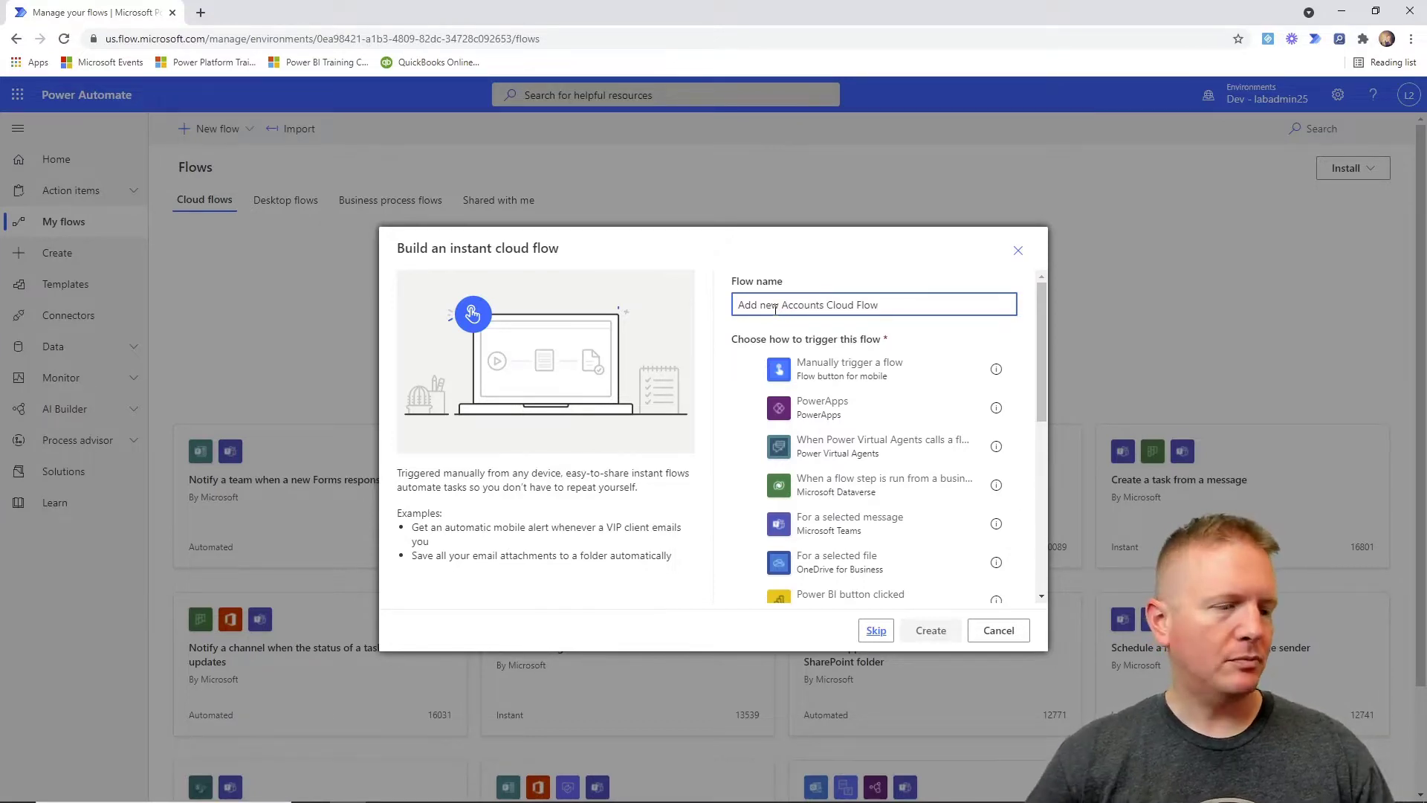
{"action": "left_click", "coordinate": [818, 374]}
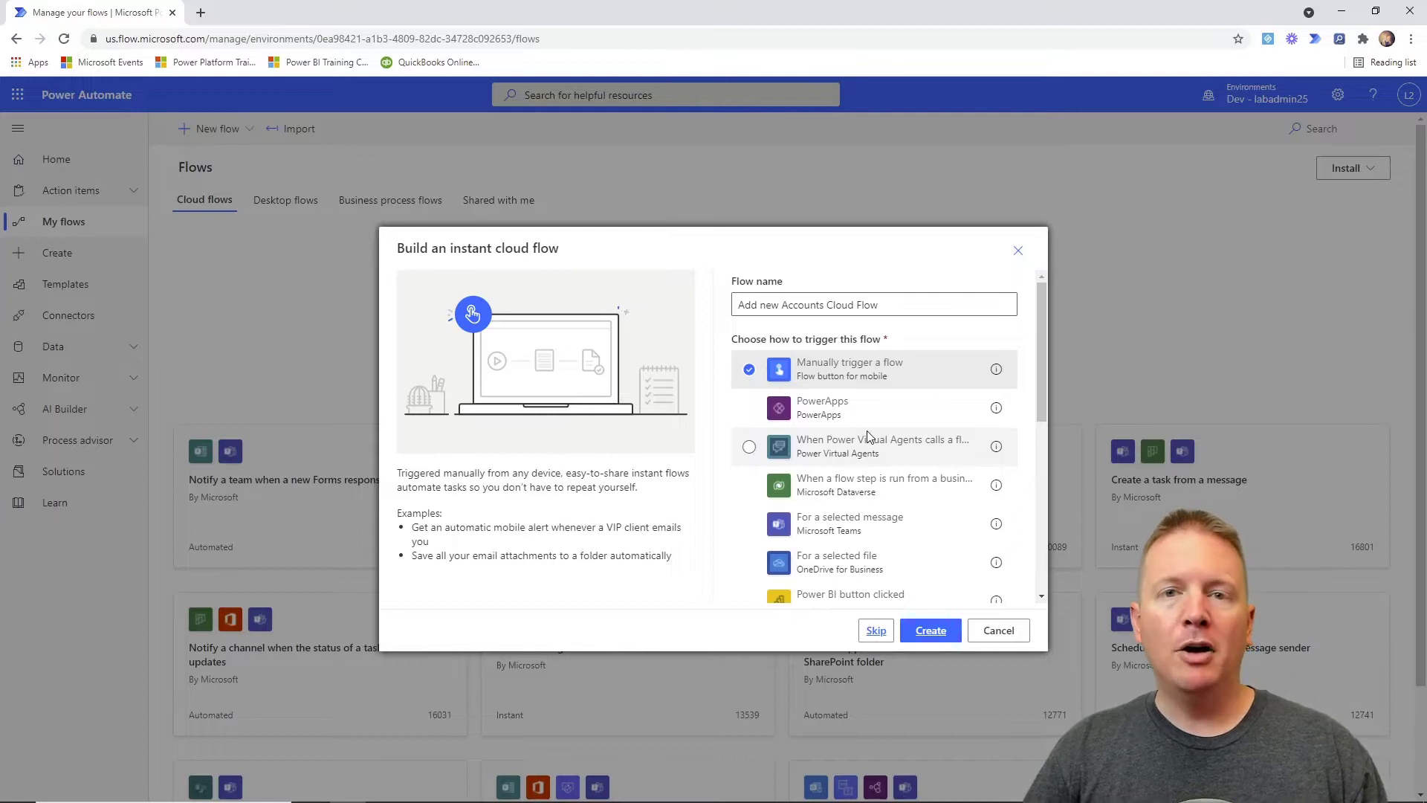
{"action": "left_click", "coordinate": [922, 633]}
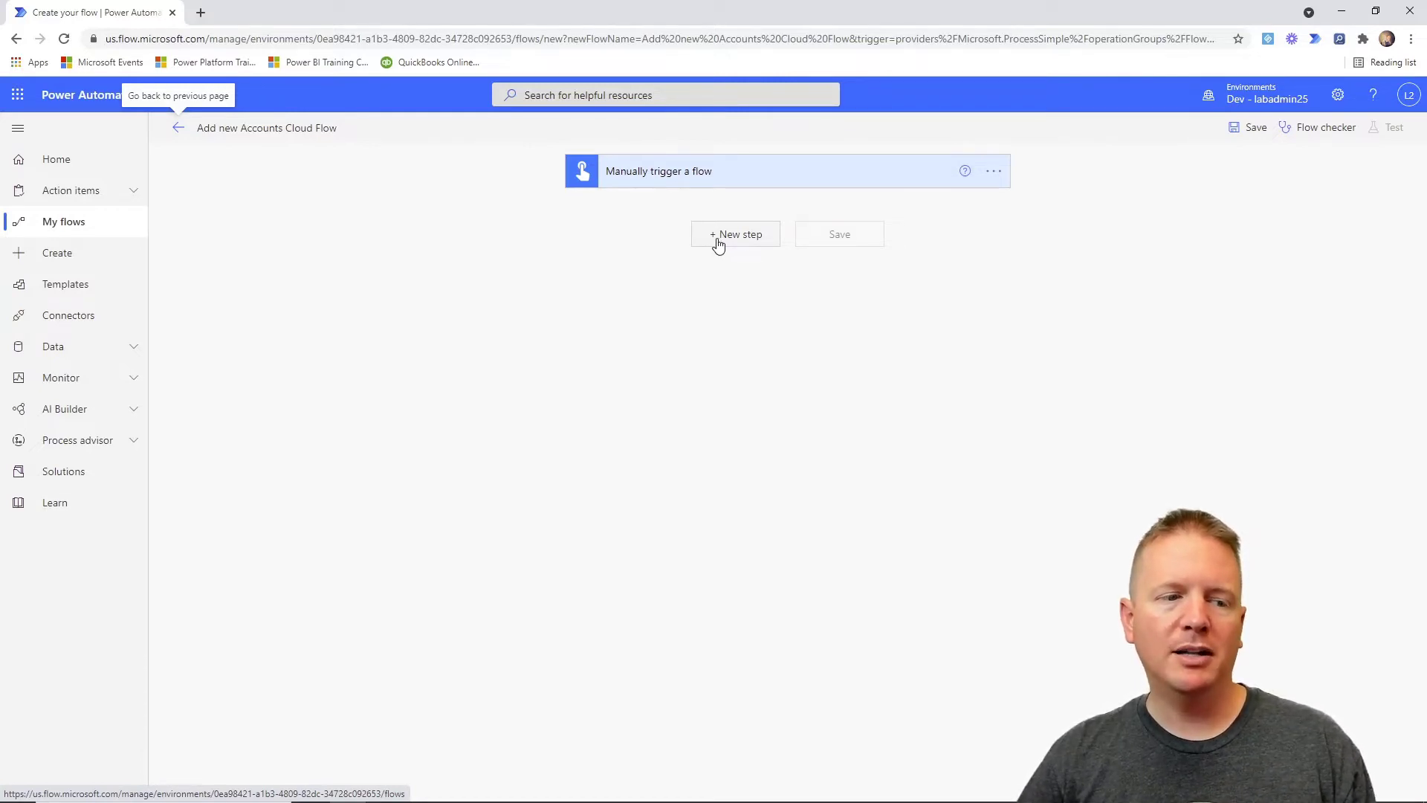
Add a new step after the manual trigger and show the Desktop flows connector's actions.
{"action": "left_click", "coordinate": [716, 244]}
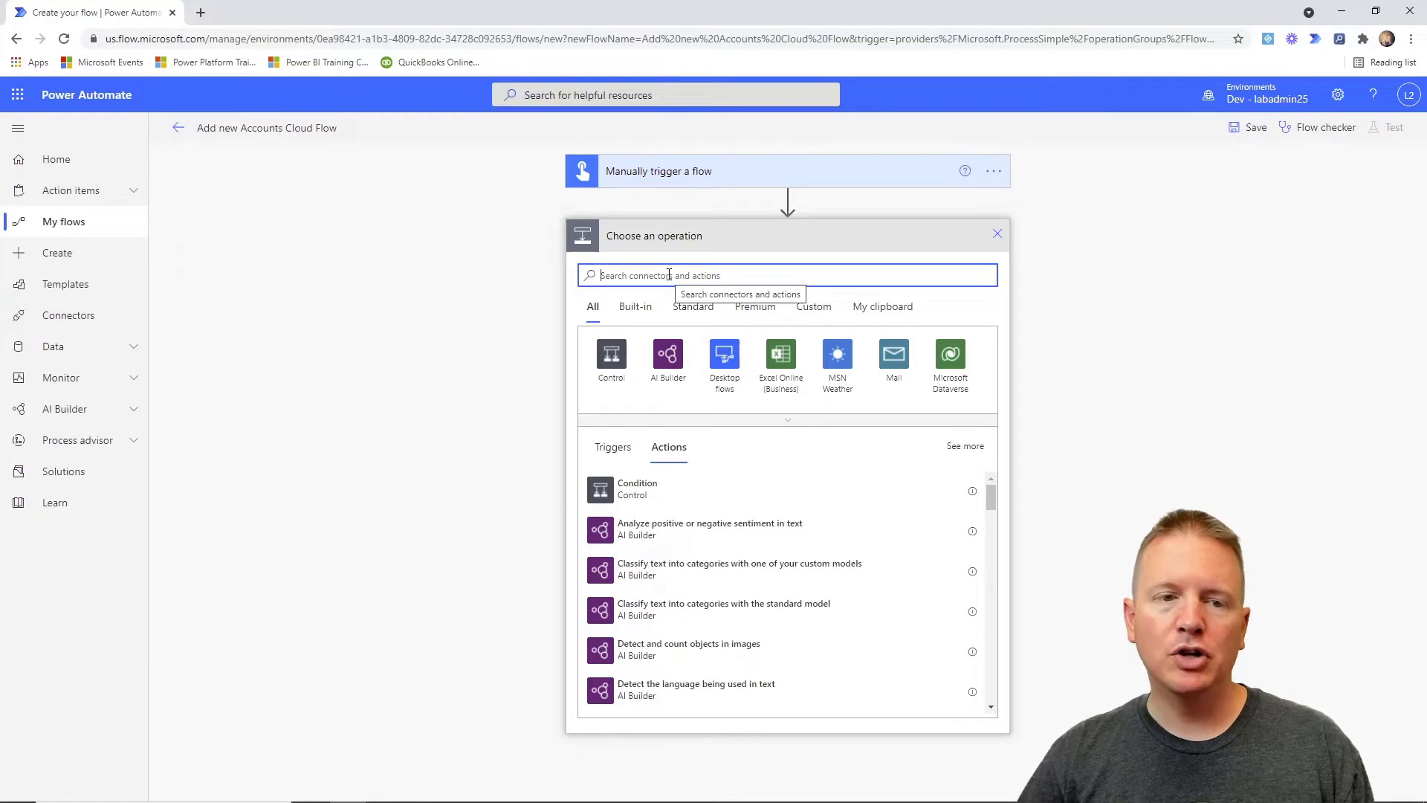
{"action": "left_click", "coordinate": [732, 370]}
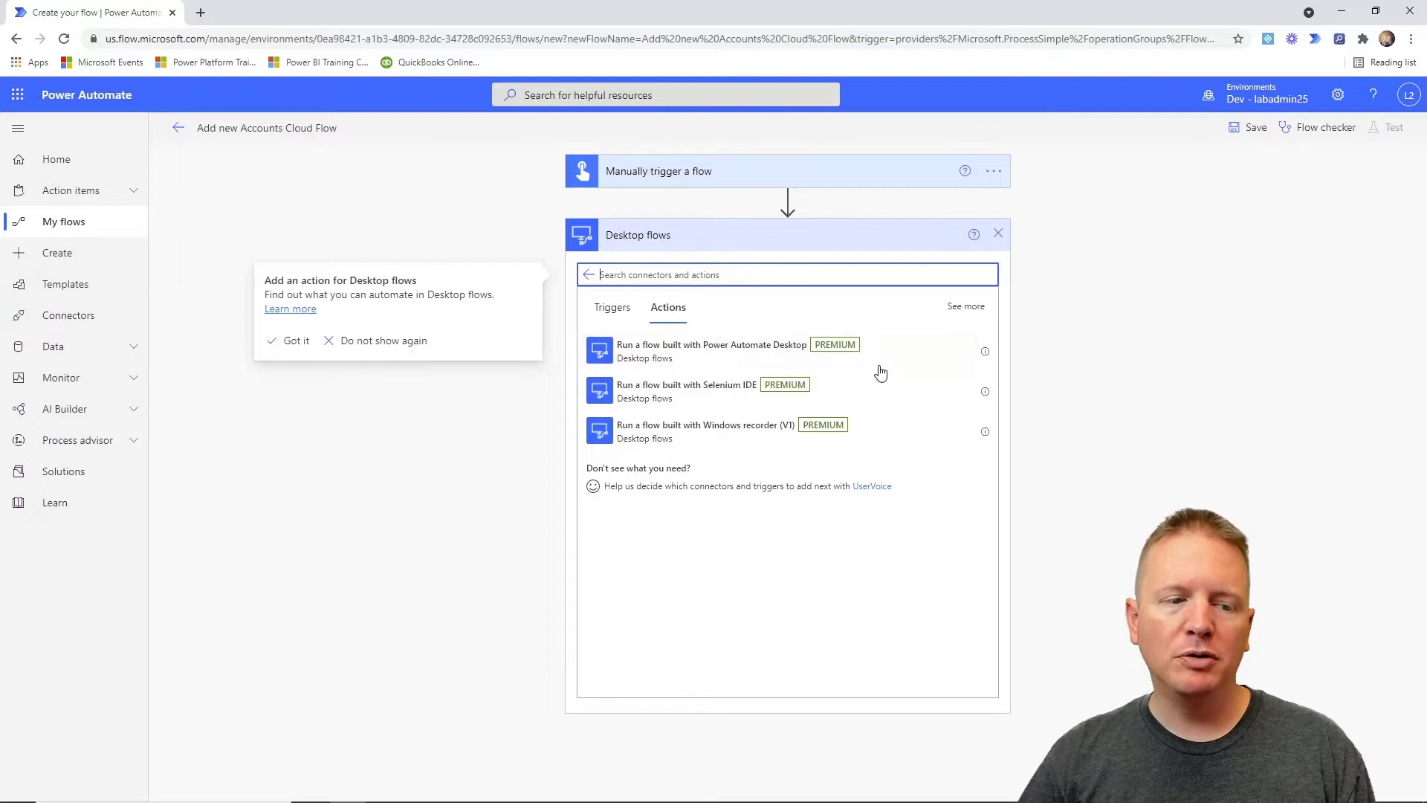
Add the 'Run a flow built with Power Automate Desktop' action, review its options, and bring up Power Automate Desktop.
{"action": "left_click", "coordinate": [718, 363]}
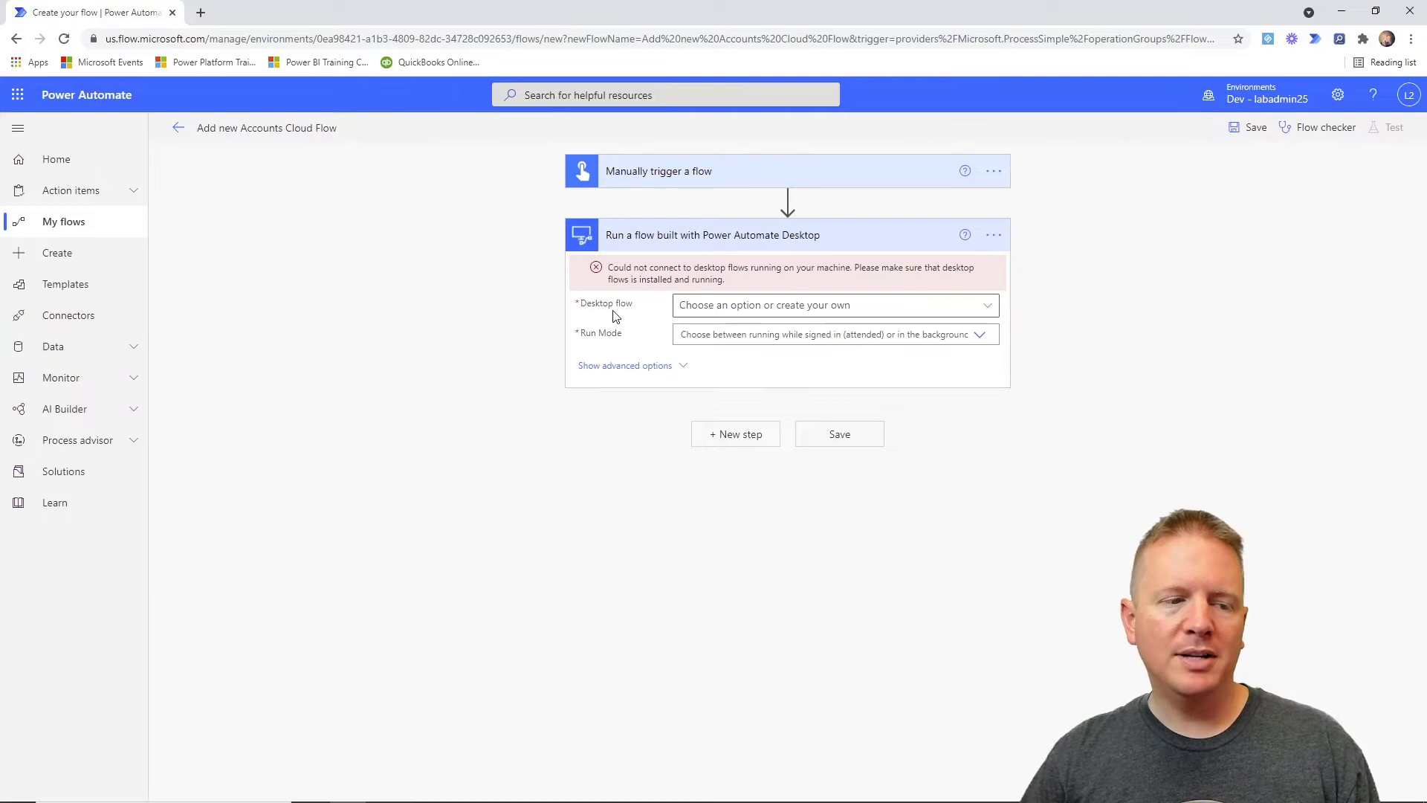
{"action": "left_click", "coordinate": [992, 305]}
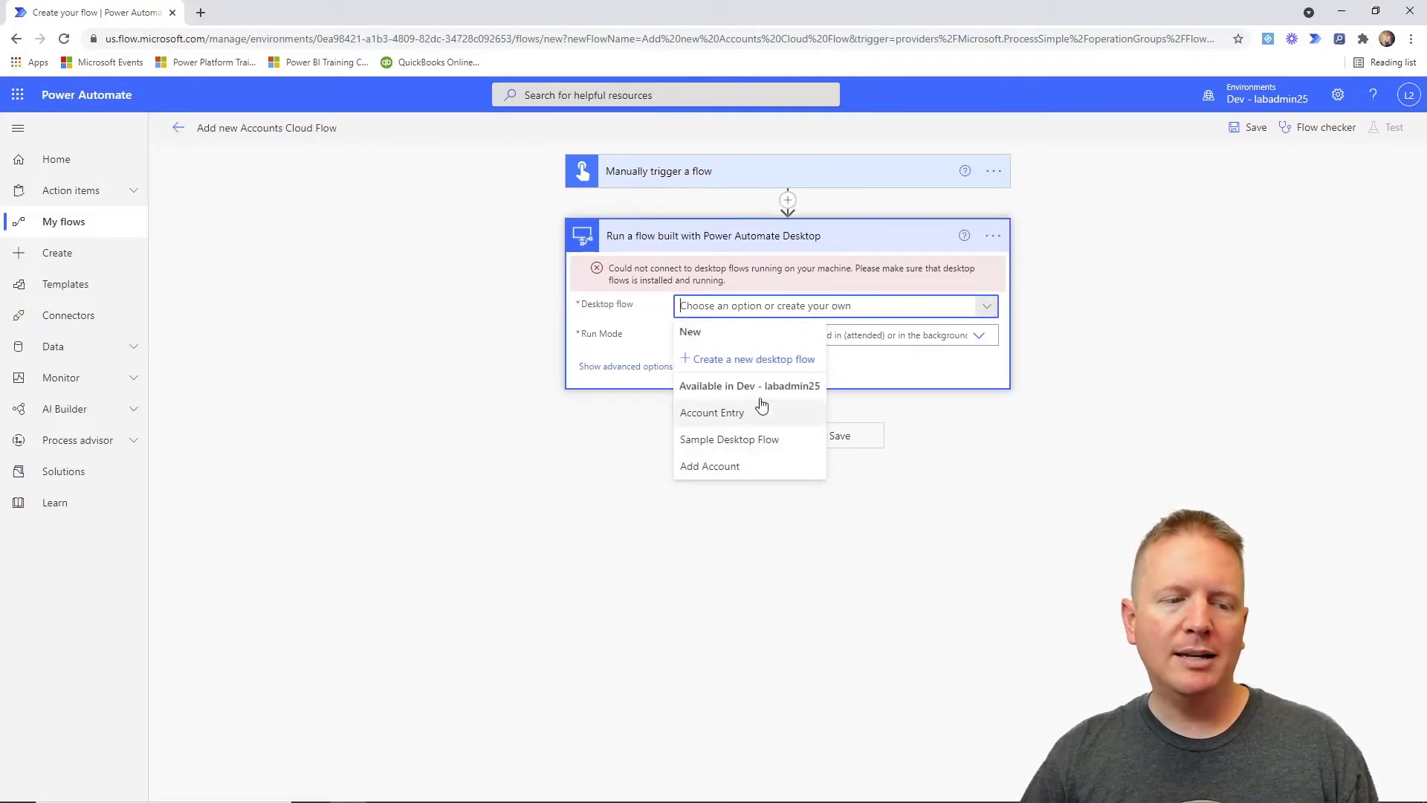
{"action": "left_click", "coordinate": [939, 443]}
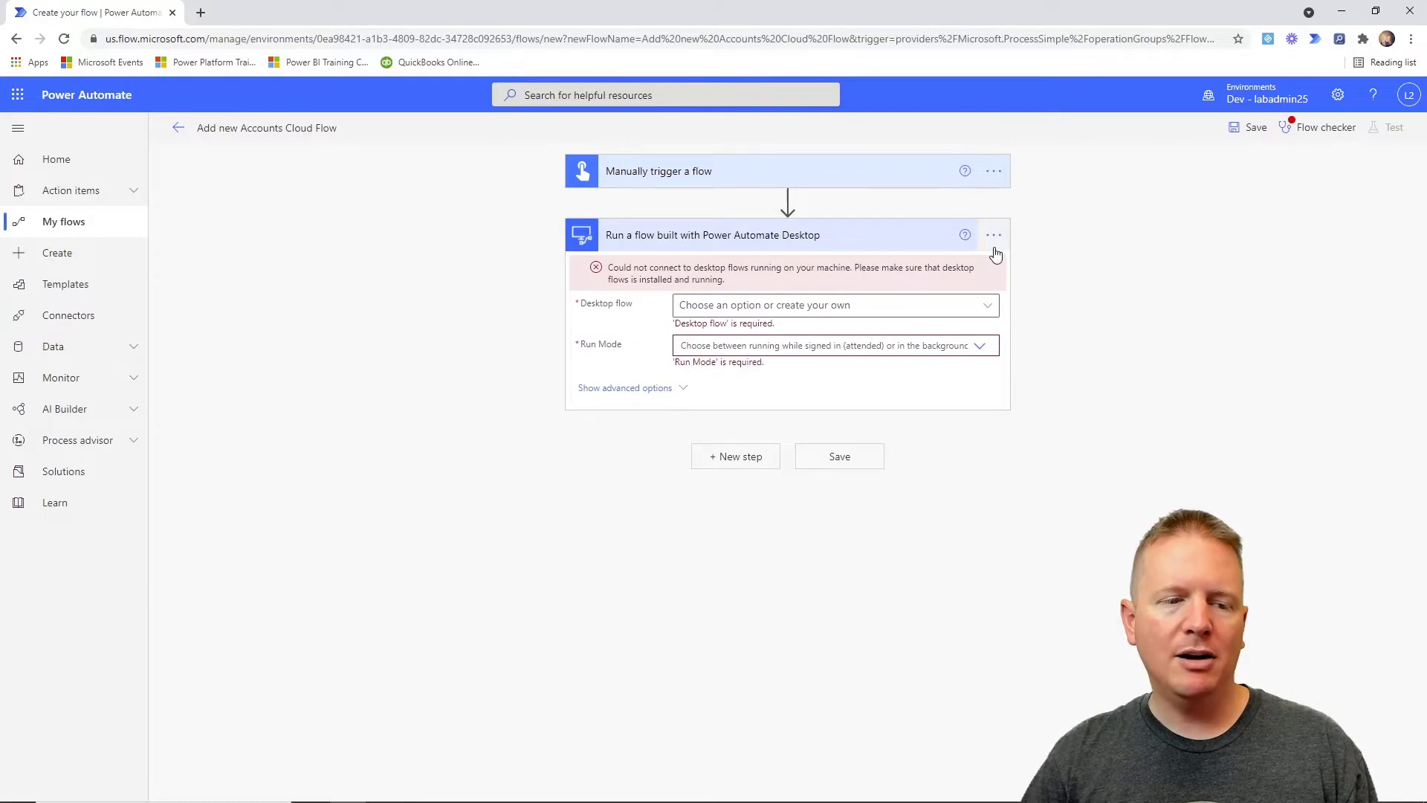
{"action": "left_click", "coordinate": [994, 235]}
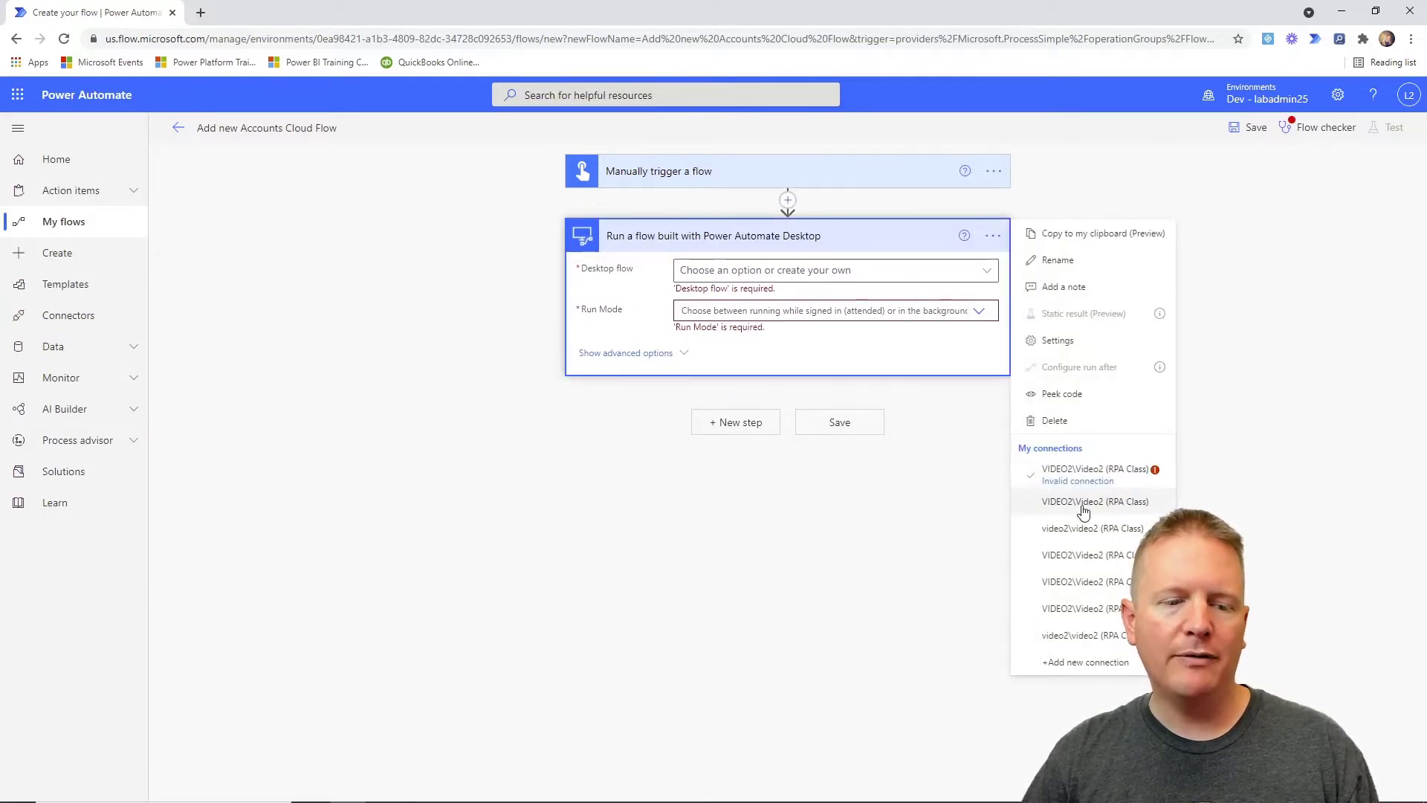
{"action": "left_click", "coordinate": [757, 552]}
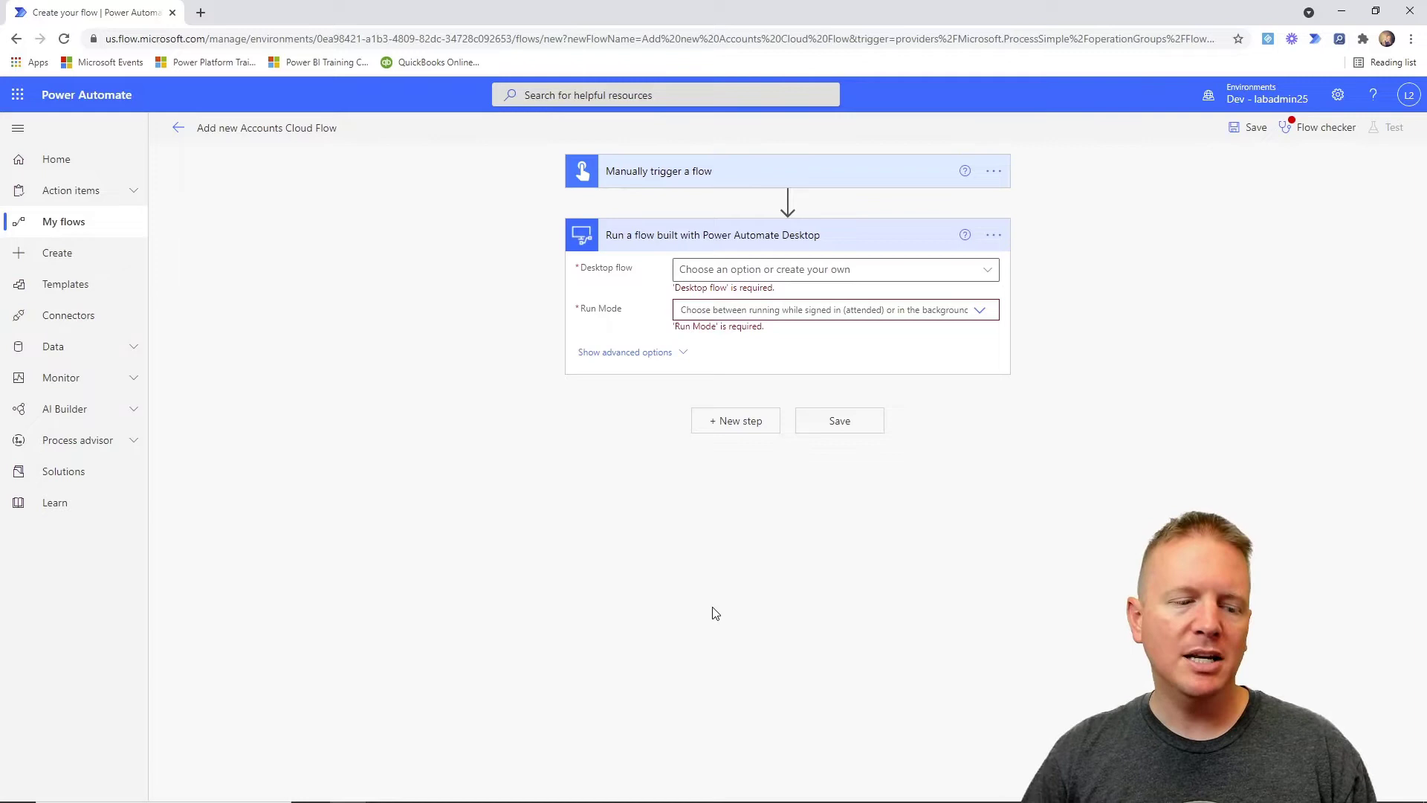
{"action": "left_click", "coordinate": [451, 795]}
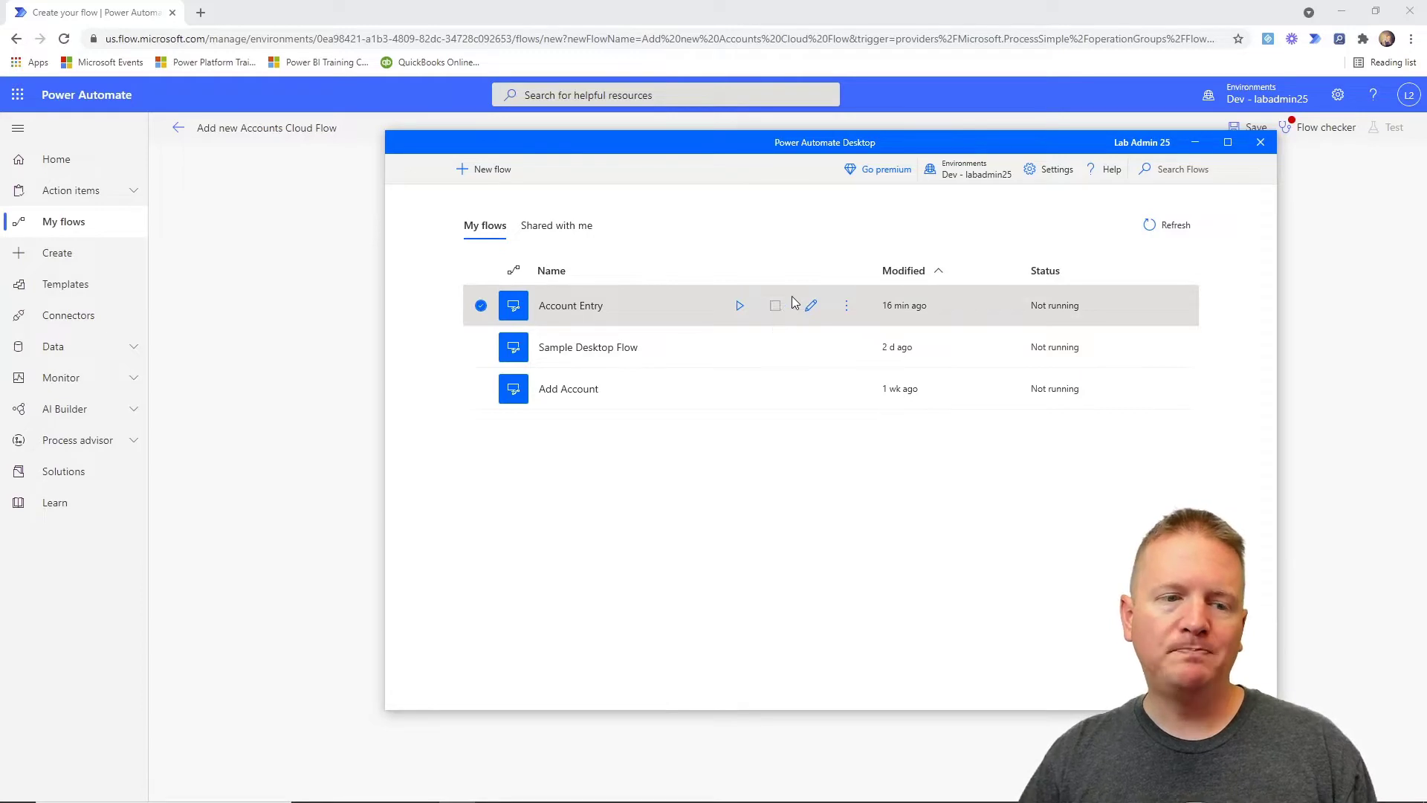
Check in Power Automate Desktop Settings that the machine is connected, then minimize Power Automate Desktop.
{"action": "left_click", "coordinate": [1056, 171]}
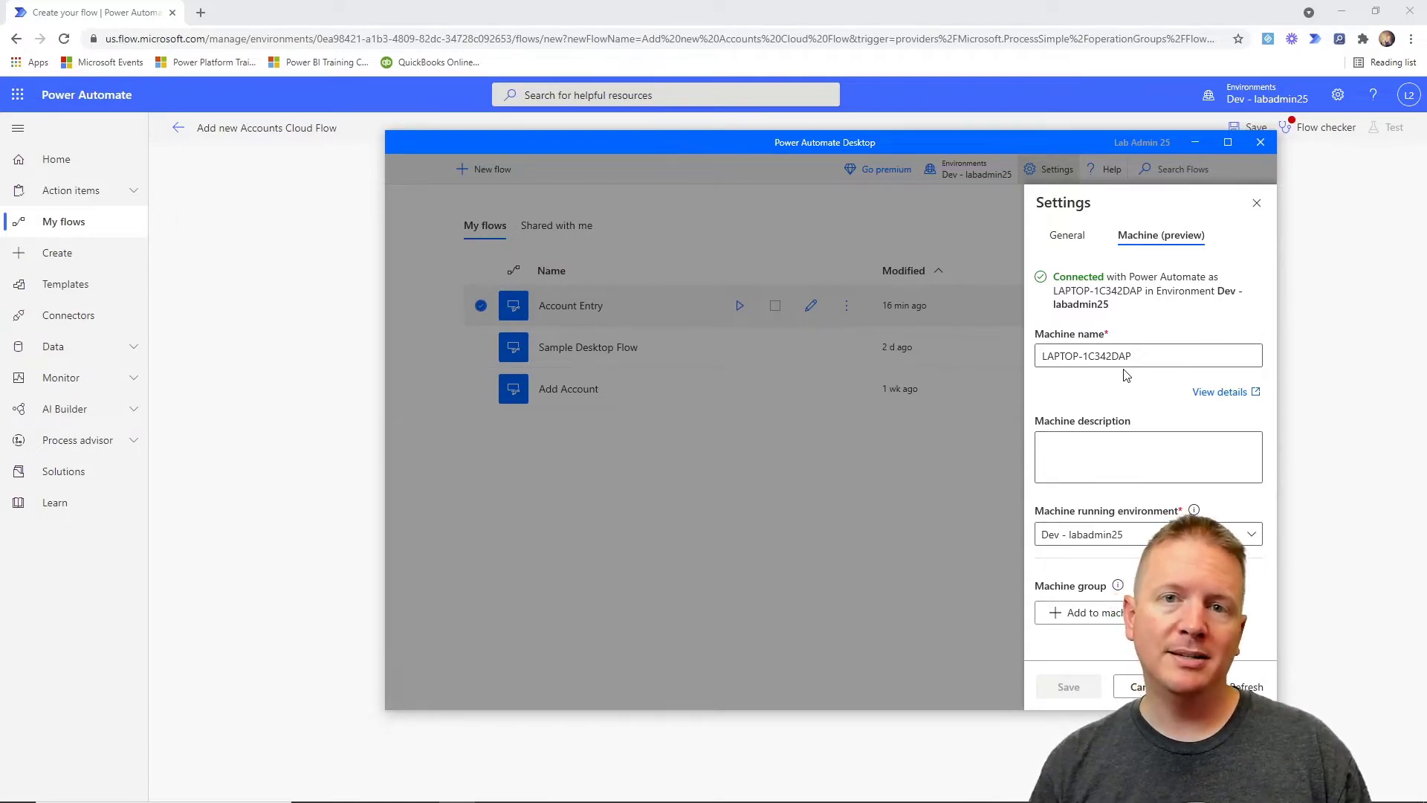
{"action": "left_click", "coordinate": [1262, 206]}
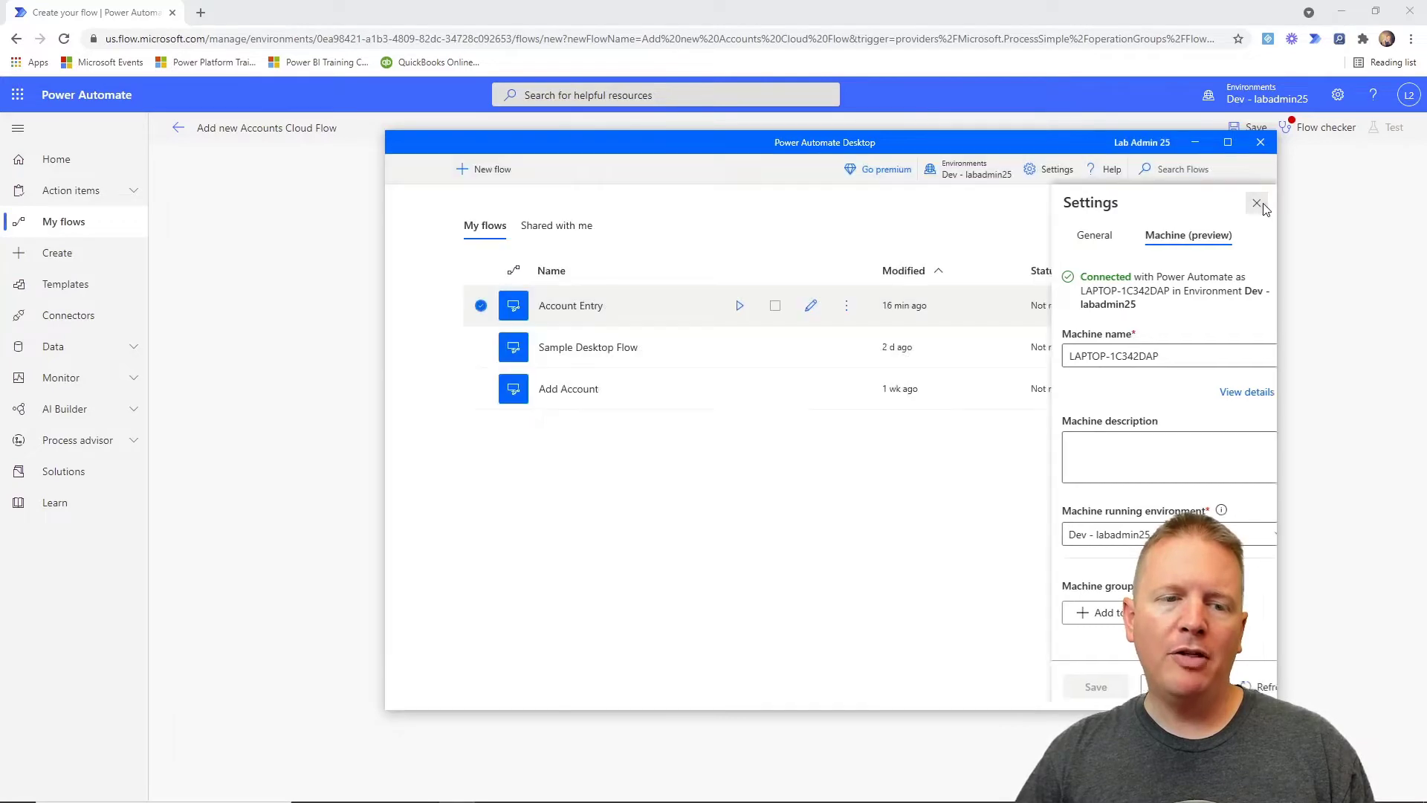
{"action": "left_click", "coordinate": [1194, 142]}
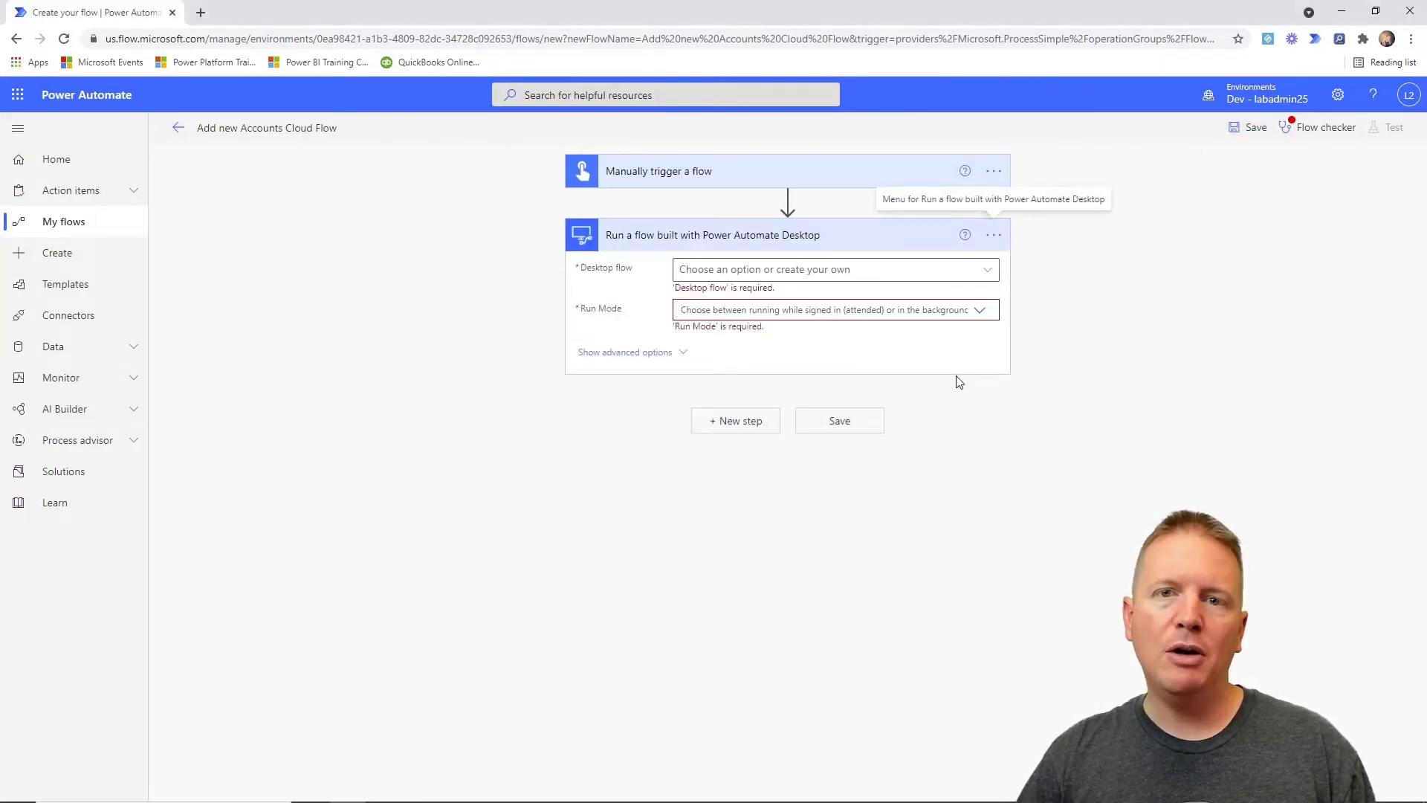
Select Account Entry as the desktop flow and set Run Mode to Attended - Runs when you're signed in.
{"action": "left_click", "coordinate": [986, 272]}
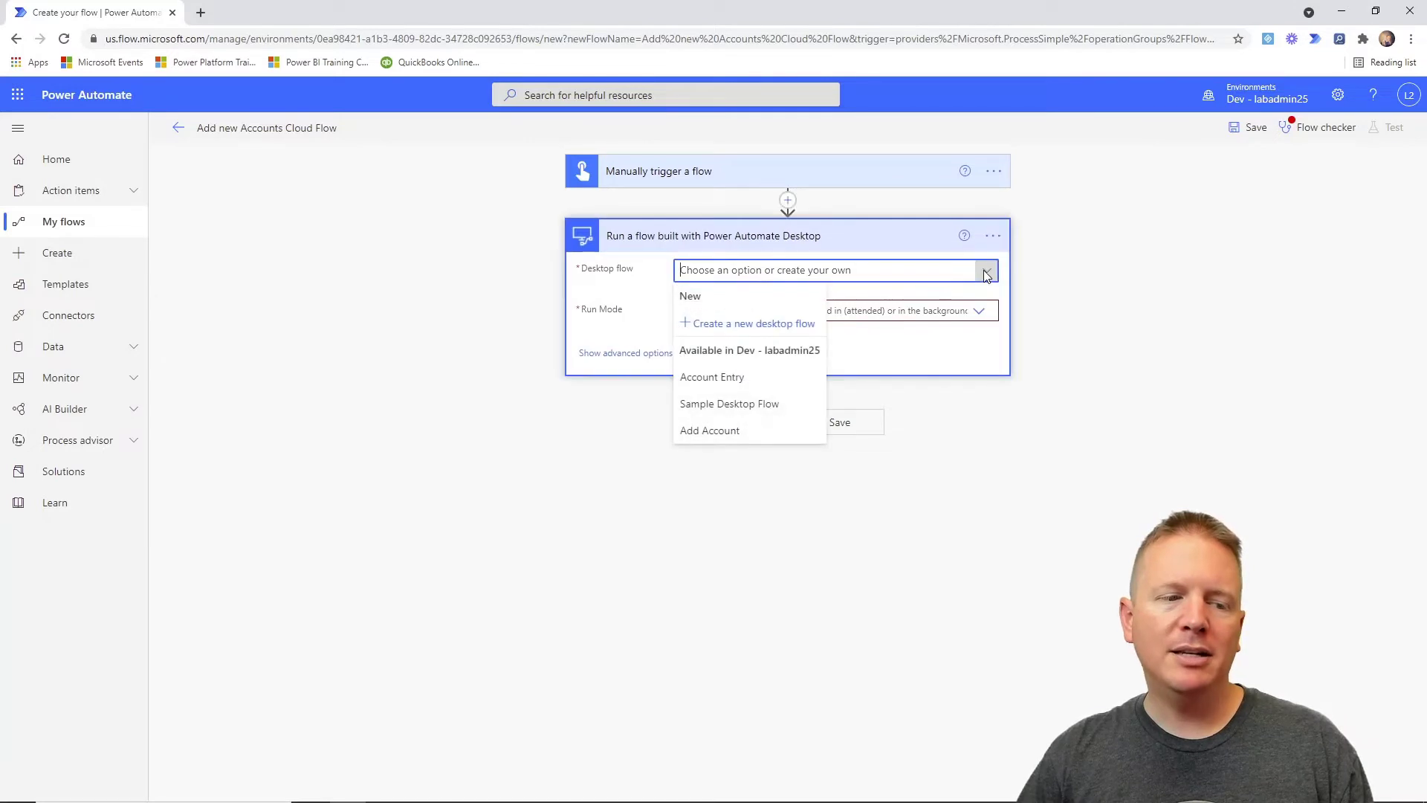
{"action": "left_click", "coordinate": [753, 387]}
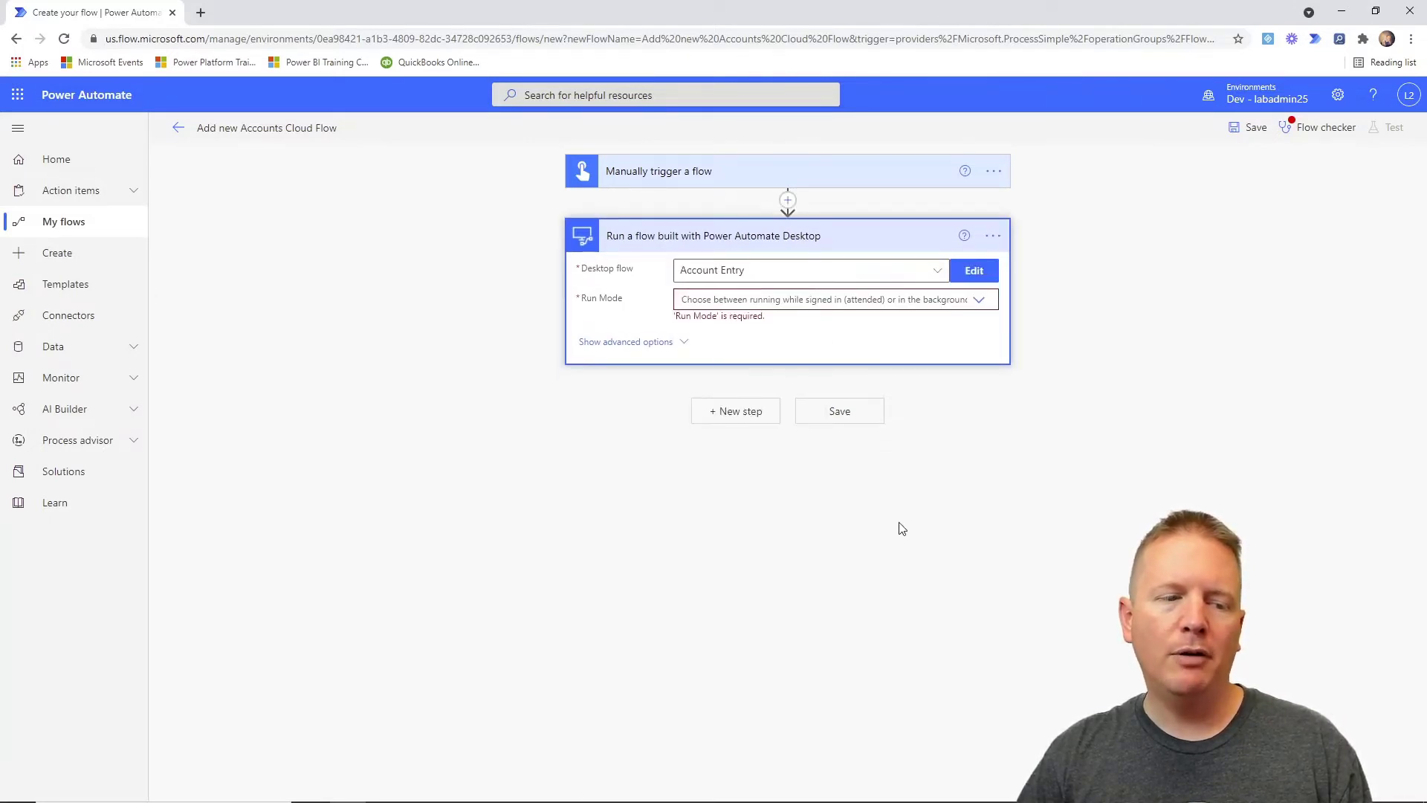
{"action": "left_click", "coordinate": [982, 301]}
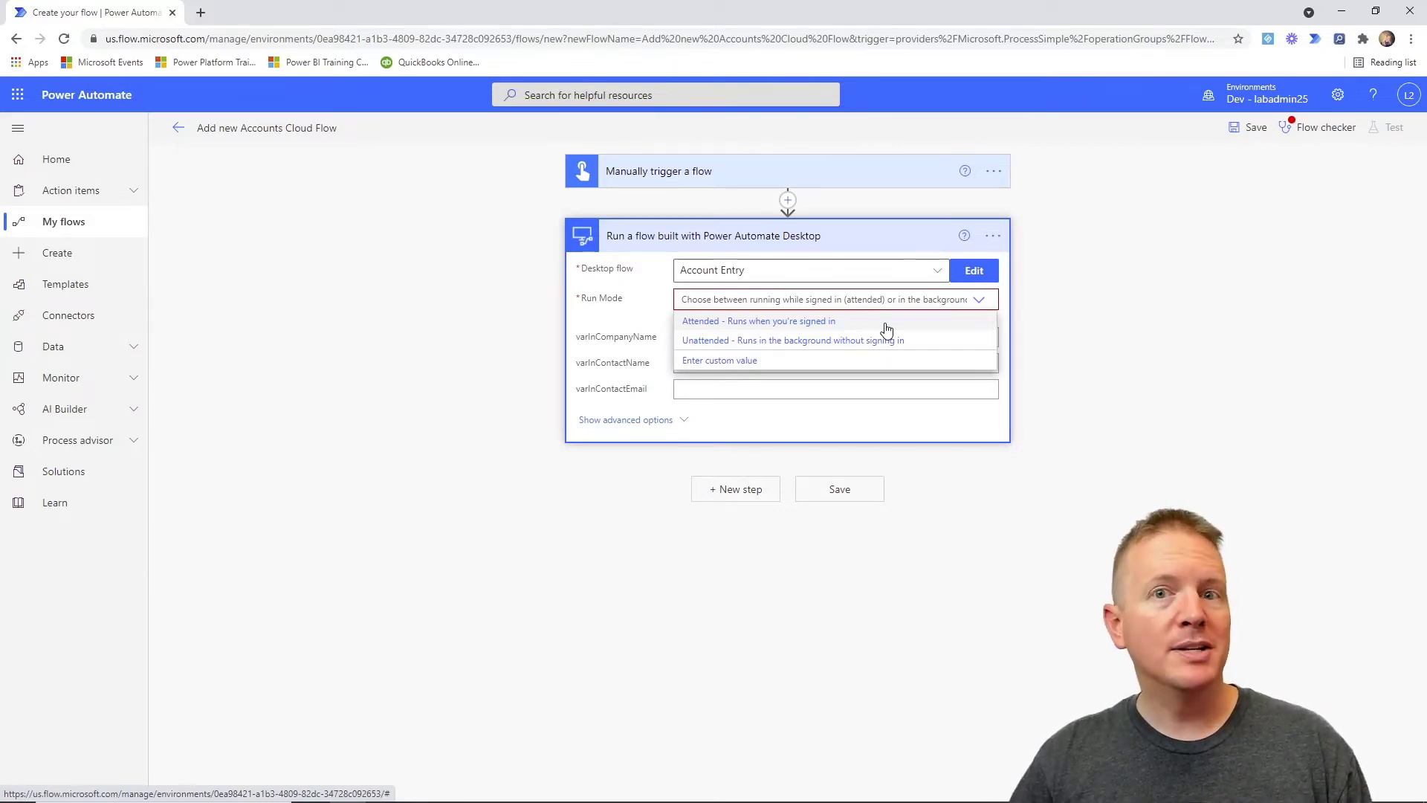
{"action": "left_click", "coordinate": [748, 325]}
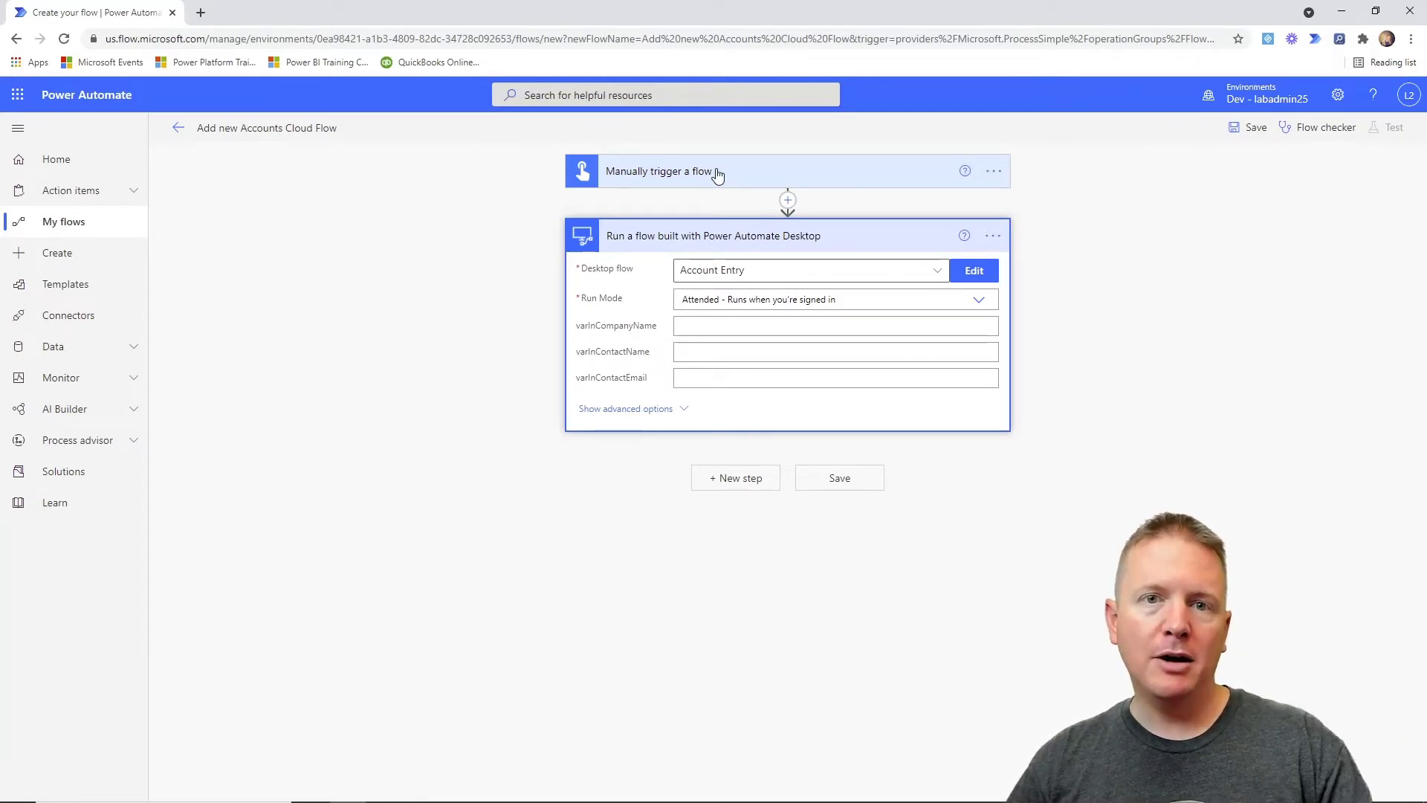
Enter a sample company name, contact name and contact e-mail in the three Account Entry inputs, fixing the company-name typo.
{"action": "left_click", "coordinate": [703, 330]}
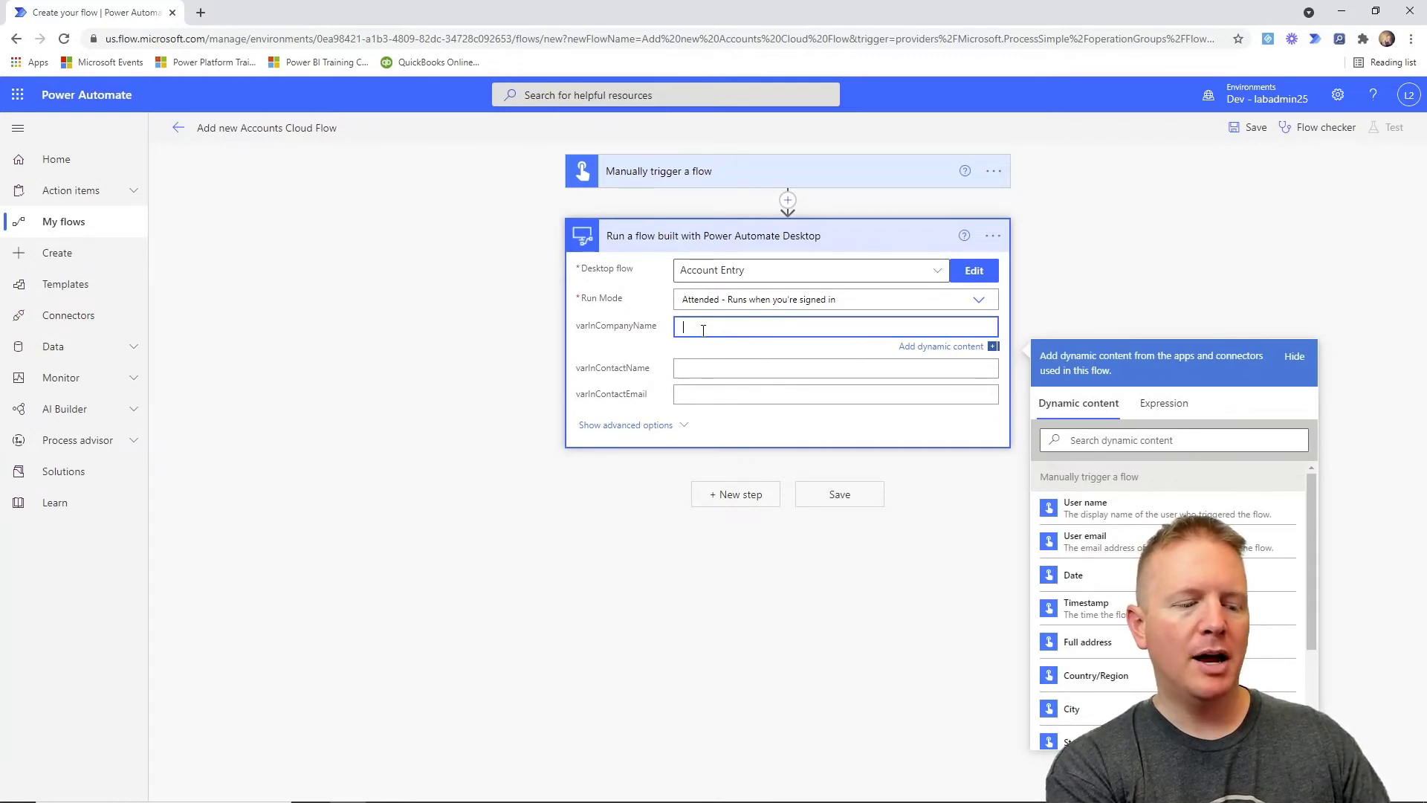
{"action": "type", "text": "Brian's "}
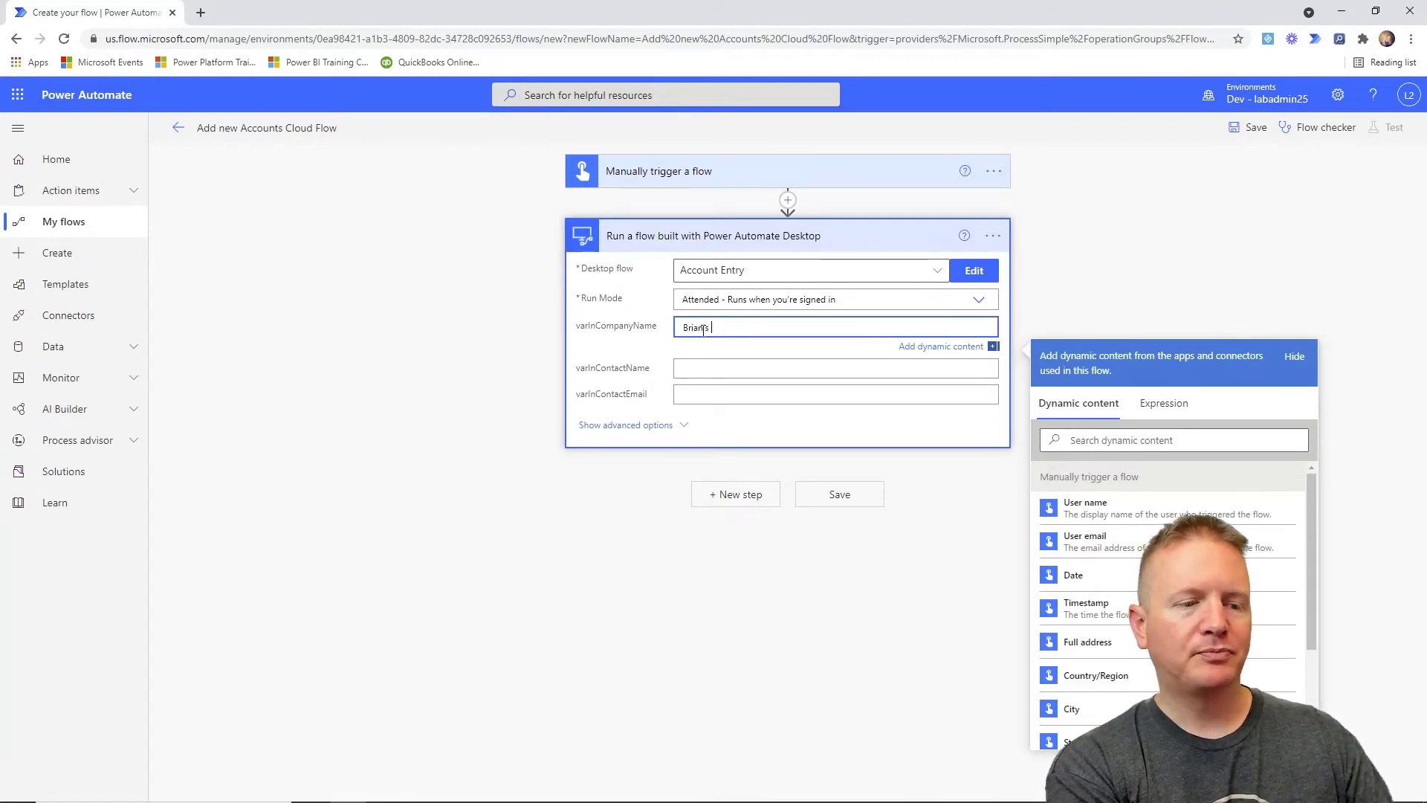
{"action": "type", "text": "Banna"}
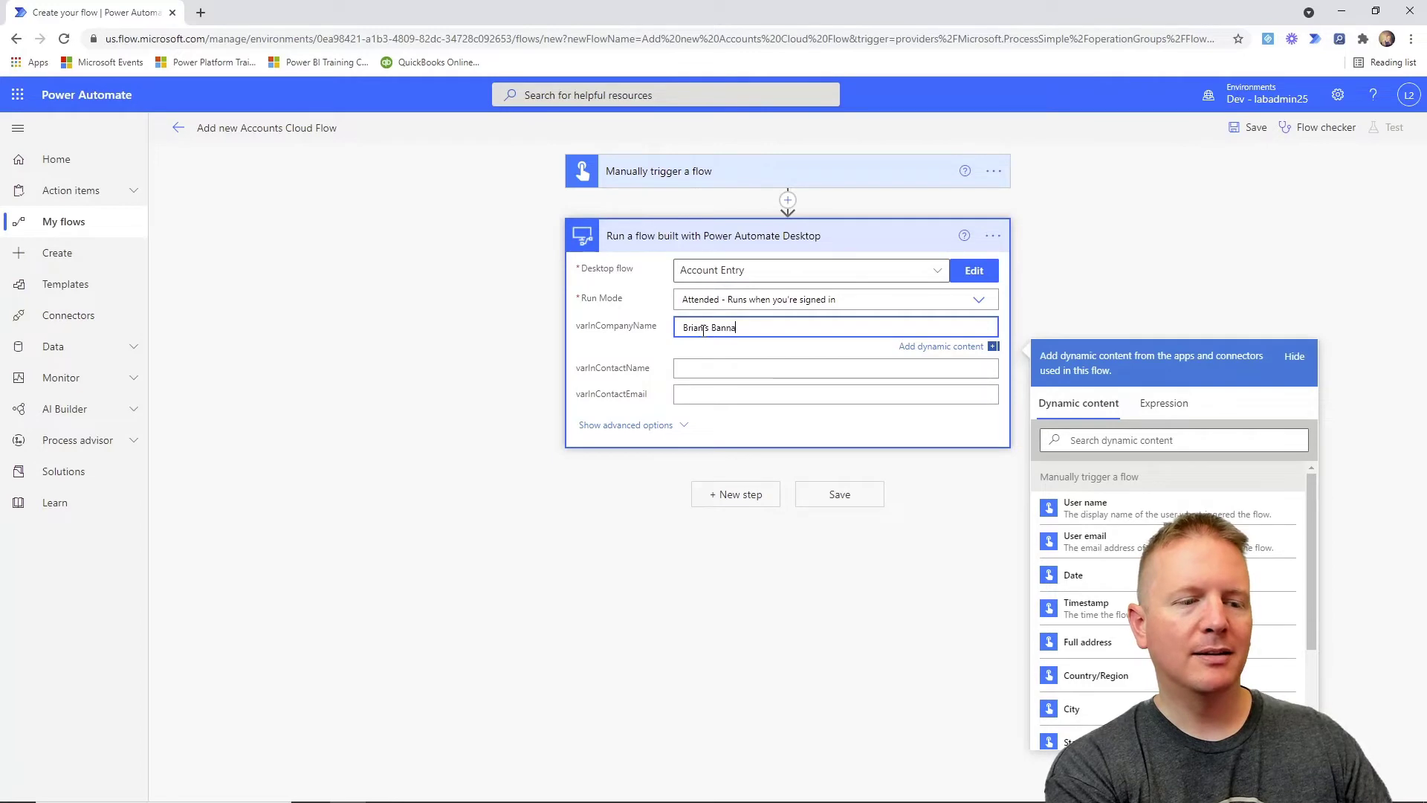
{"action": "type", "text": "nas"}
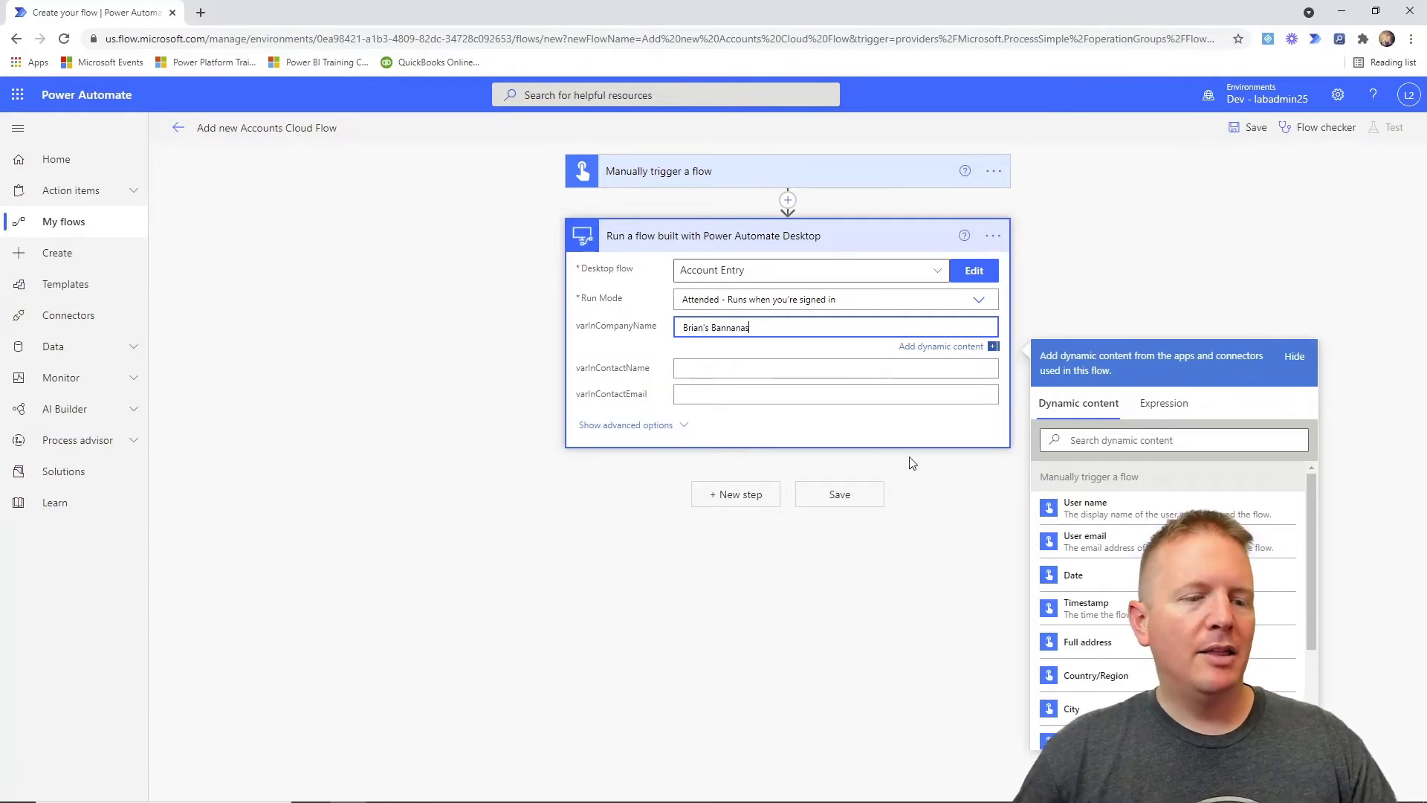
{"action": "left_click", "coordinate": [708, 370]}
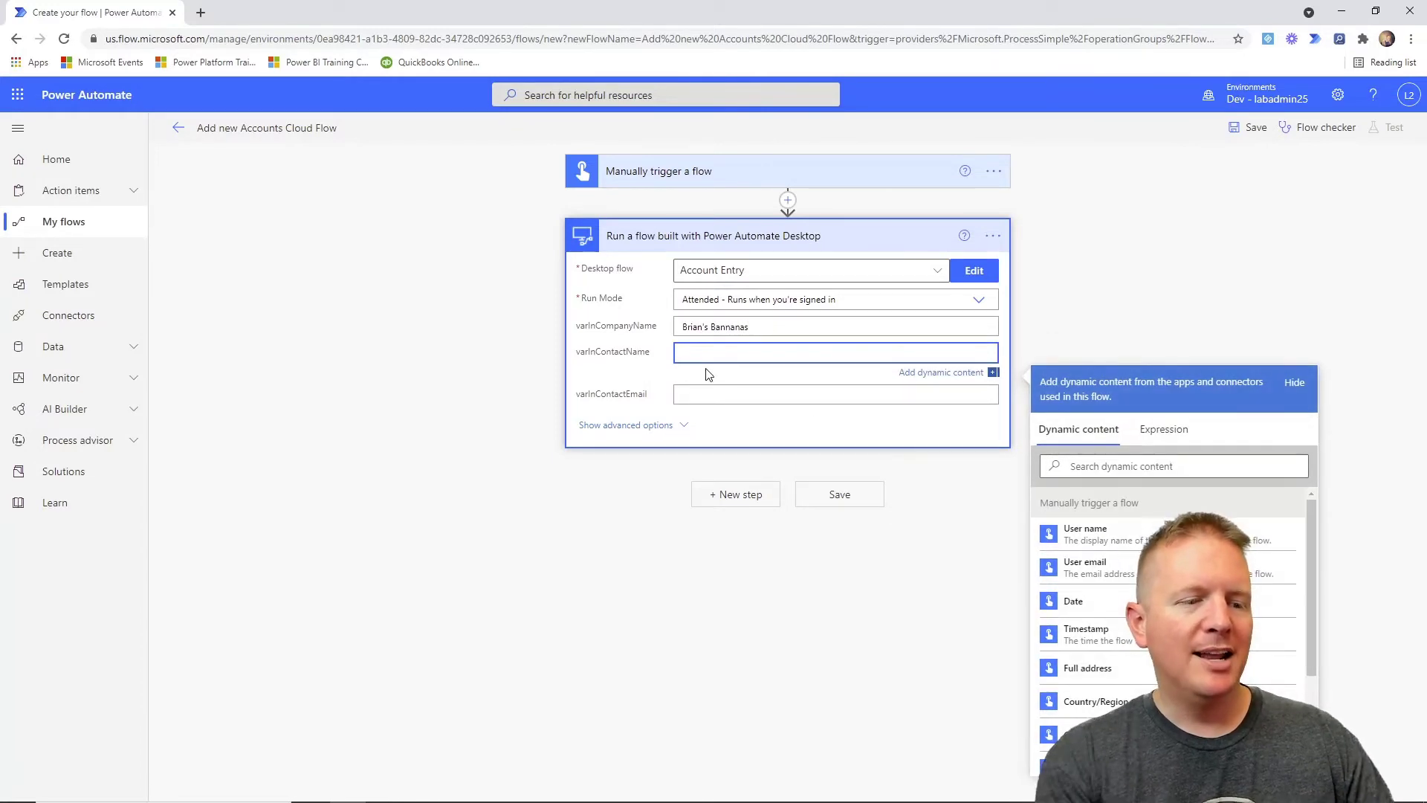
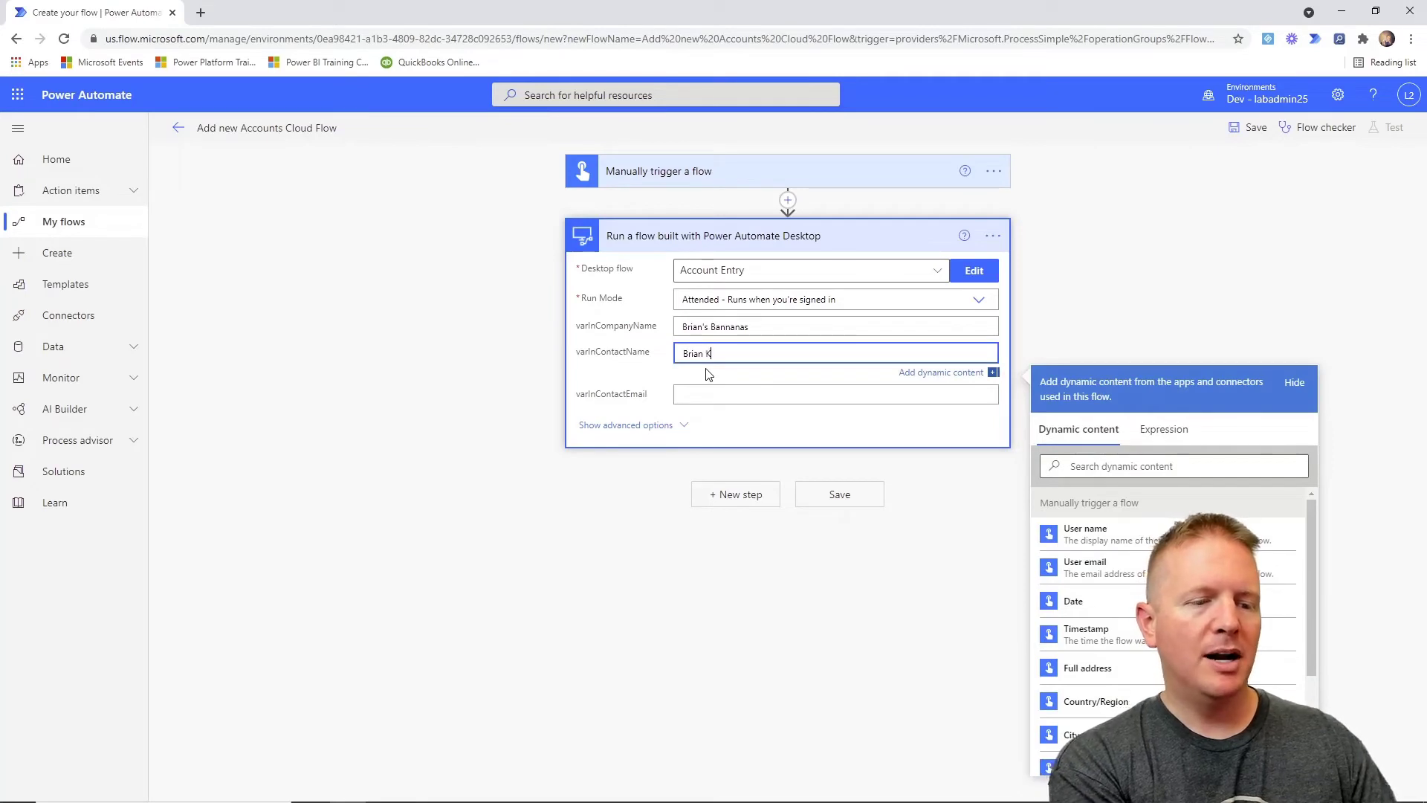
{"action": "left_click", "coordinate": [734, 334]}
{"action": "key", "text": "Delete"}
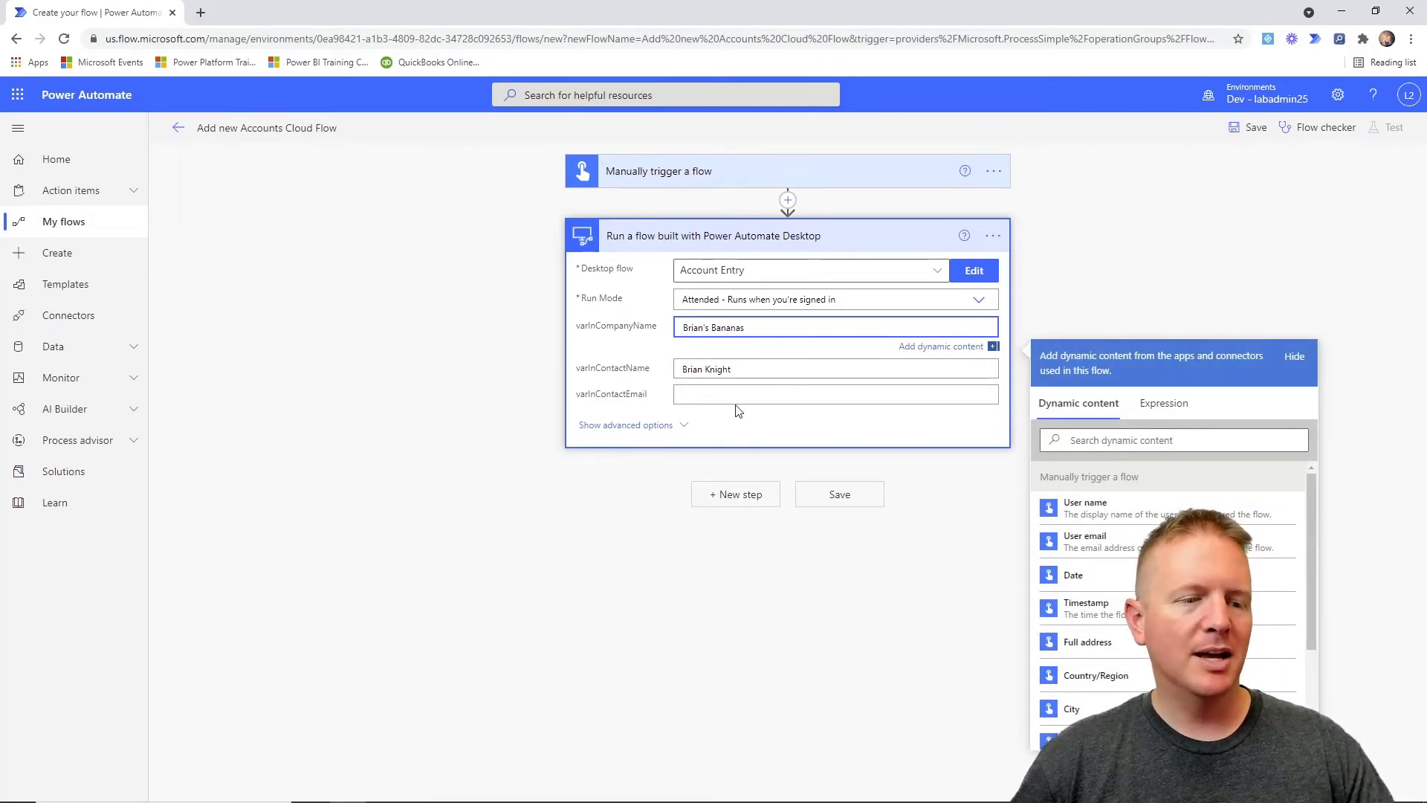
{"action": "left_click", "coordinate": [724, 398]}
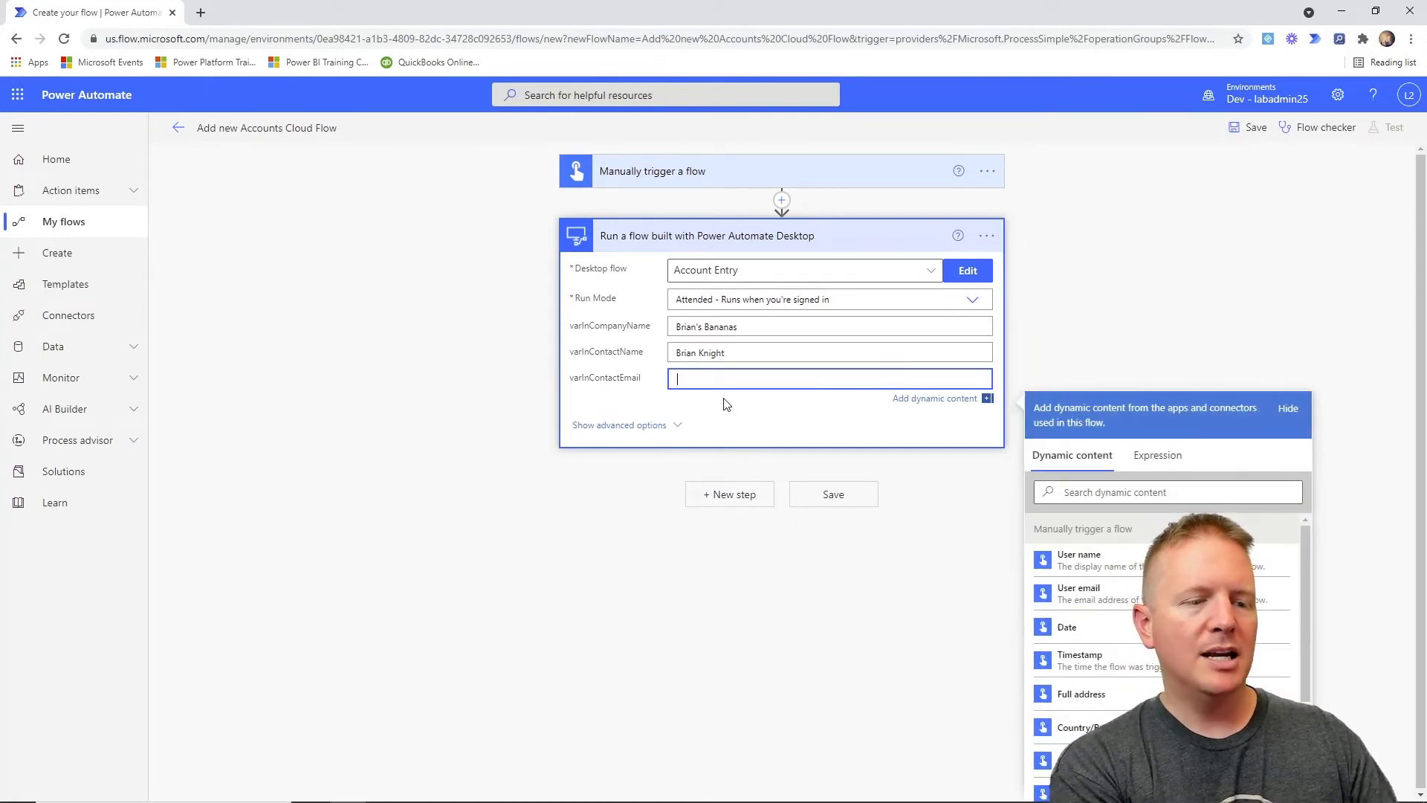
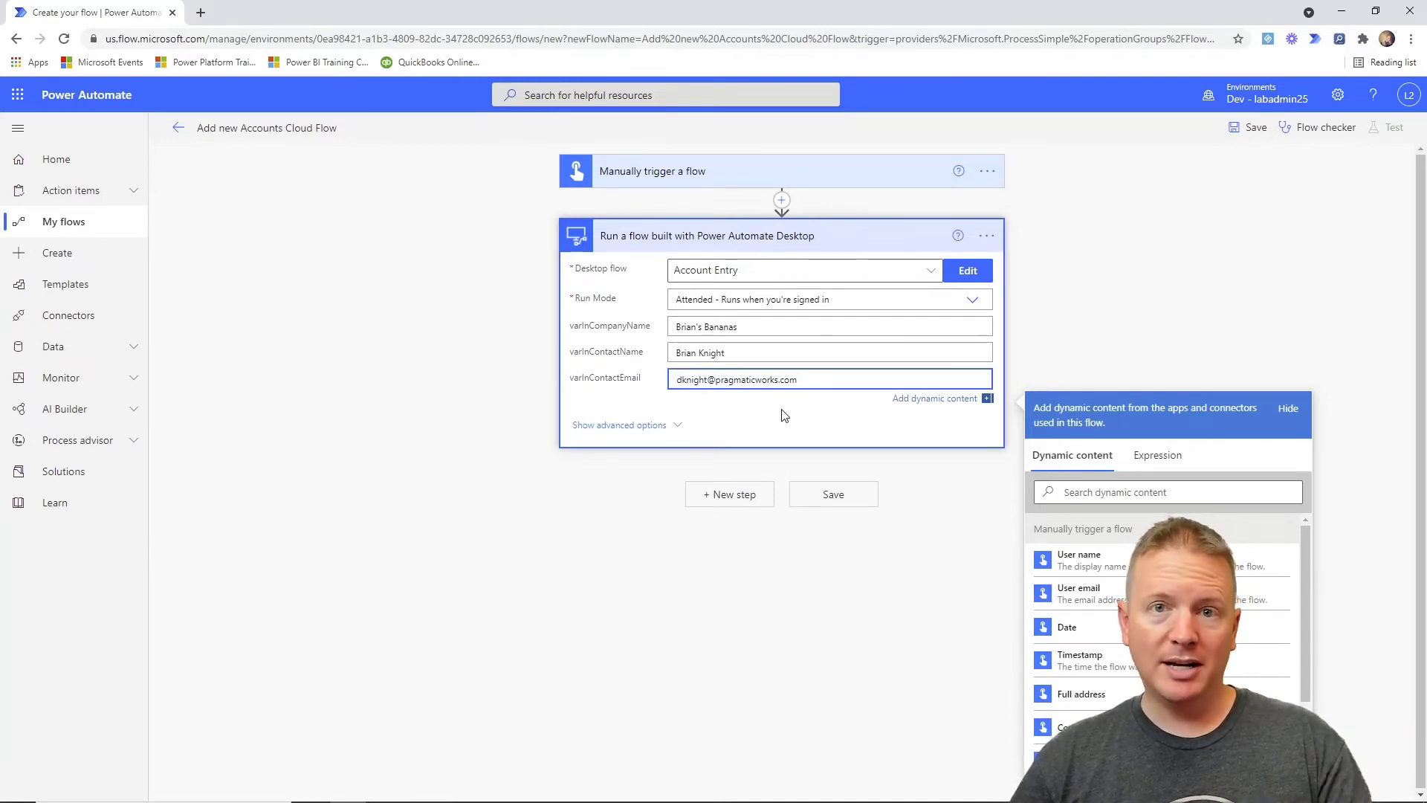
Search 'send' and add the Office 365 Outlook 'Send an email (V2)' action after the desktop-flow step.
{"action": "left_click", "coordinate": [717, 498]}
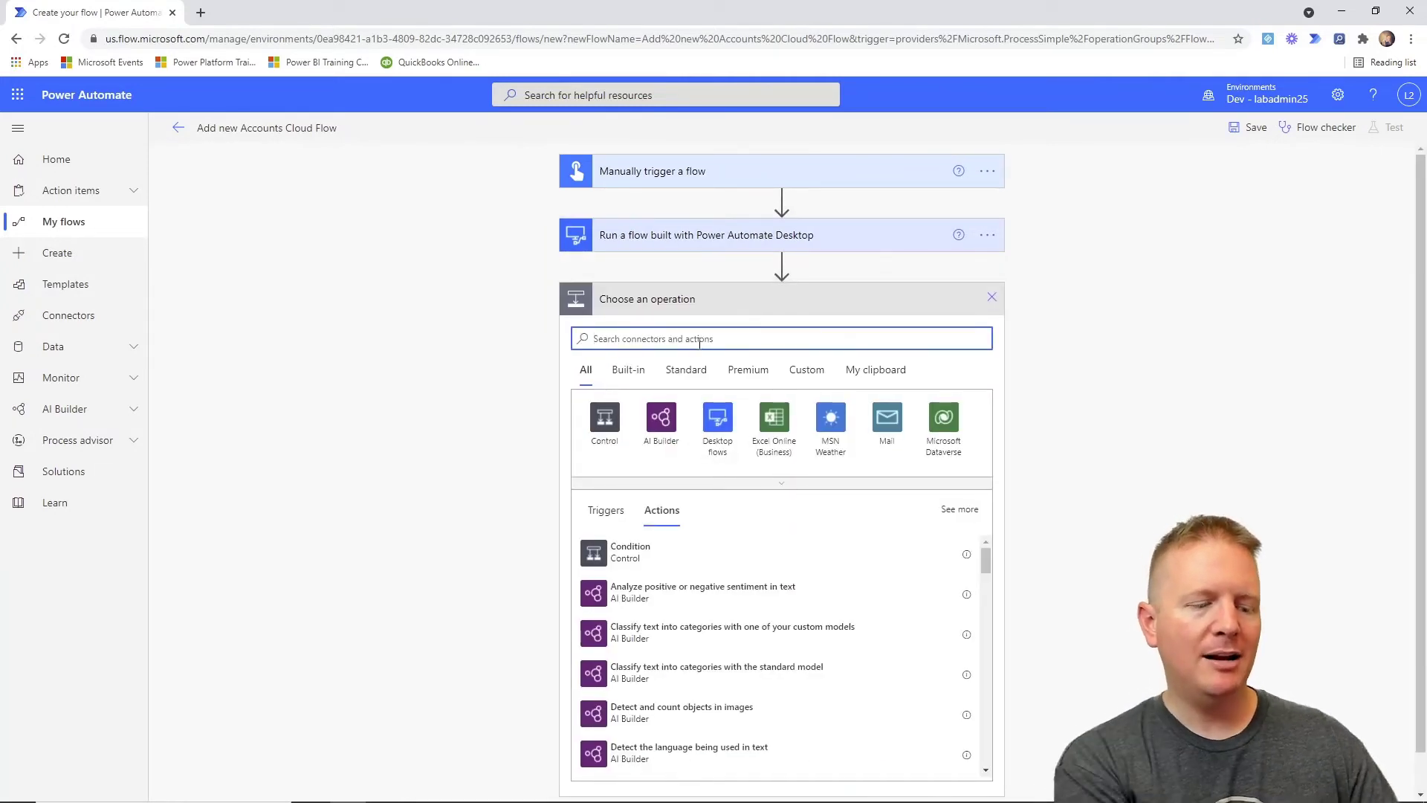
{"action": "type", "text": "send"}
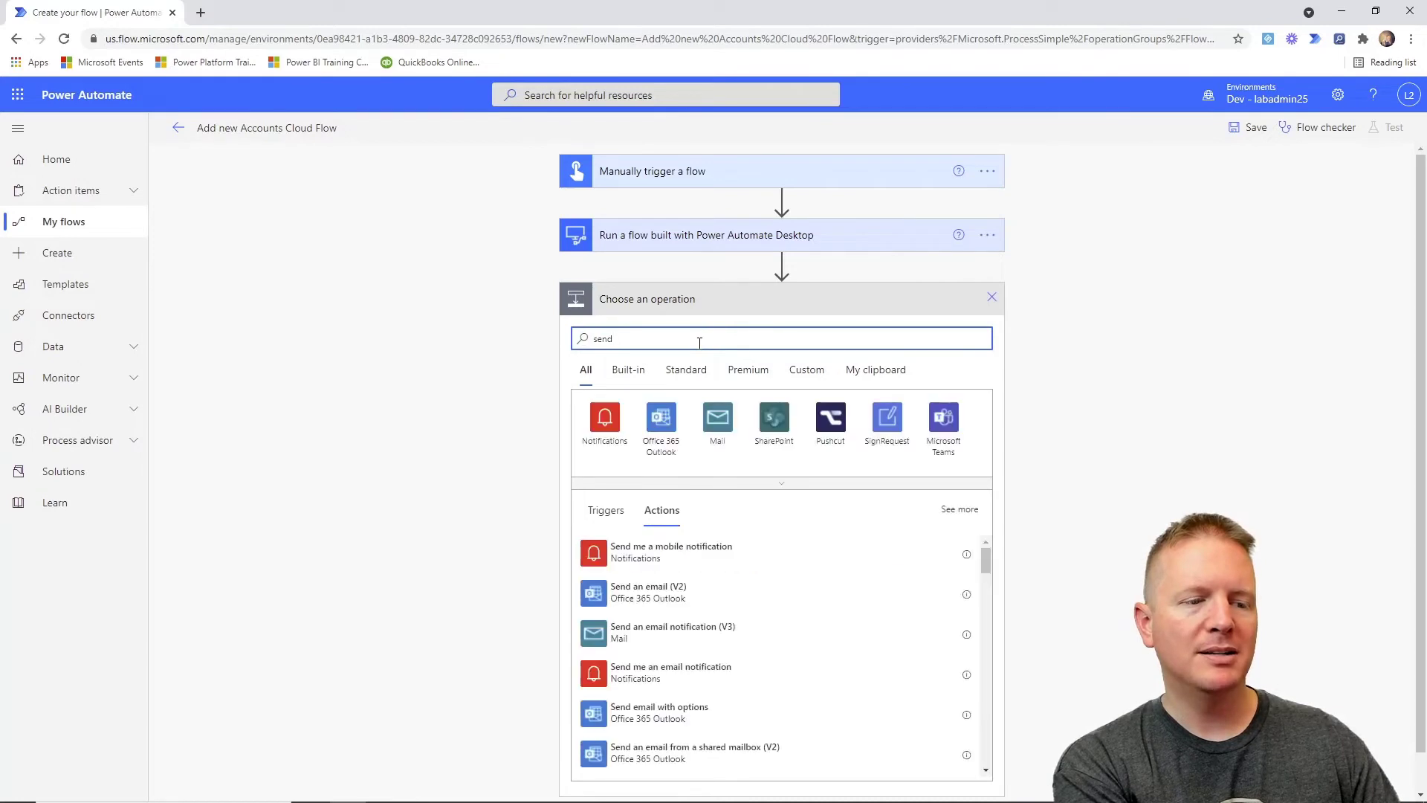
{"action": "type", "text": " mail"}
{"action": "key", "text": "BackSpace"}
{"action": "key", "text": "BackSpace"}
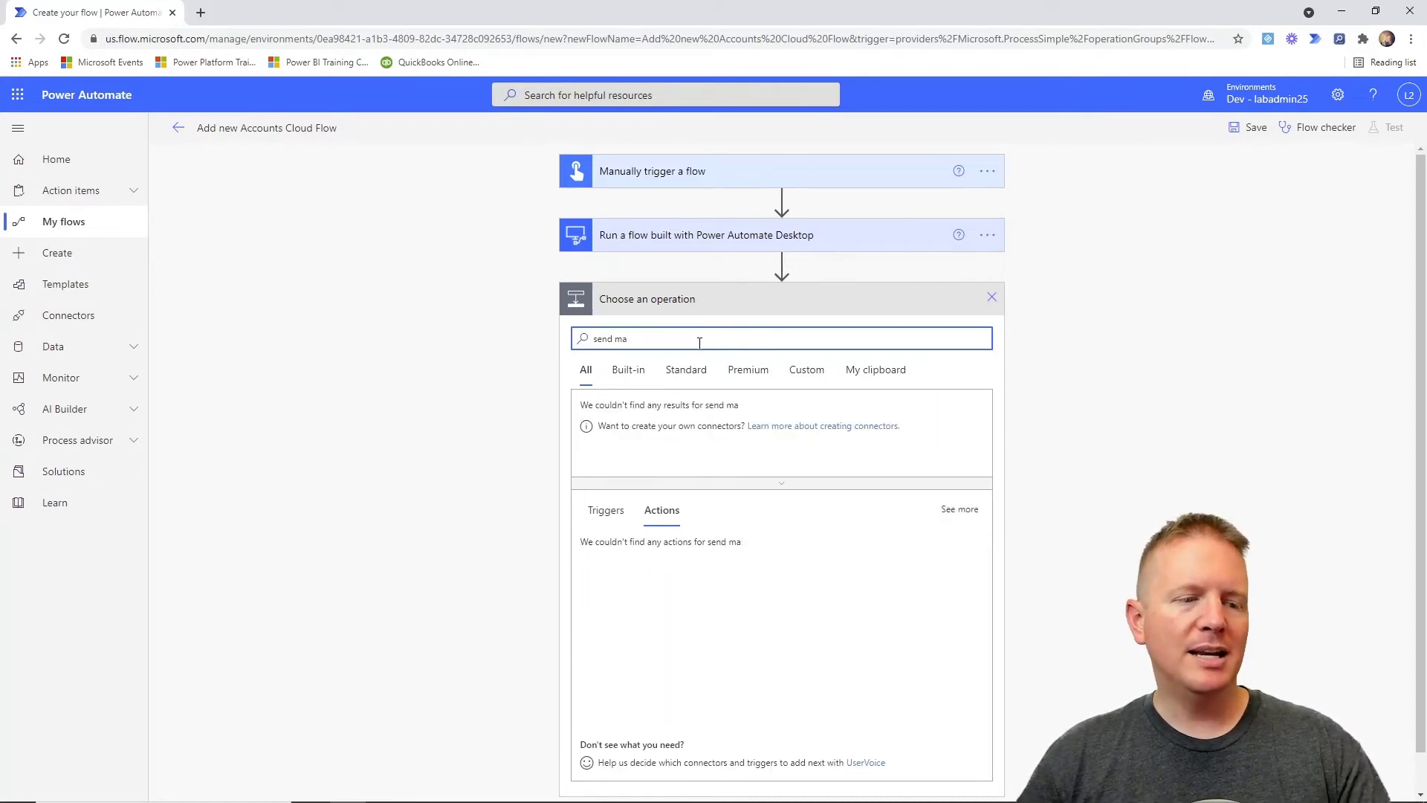
{"action": "key", "text": "BackSpace"}
{"action": "key", "text": "BackSpace"}
{"action": "key", "text": "BackSpace"}
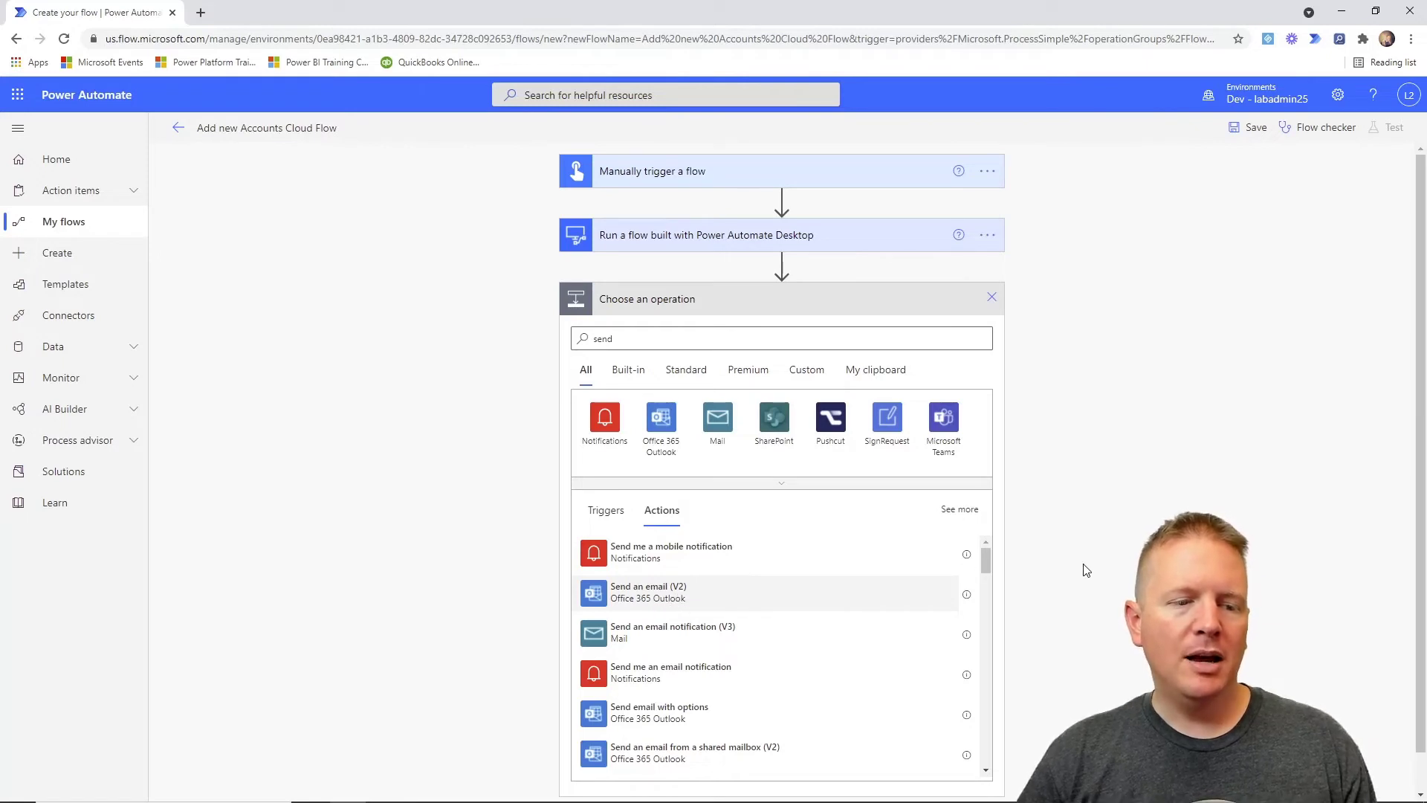
{"action": "left_click", "coordinate": [649, 592]}
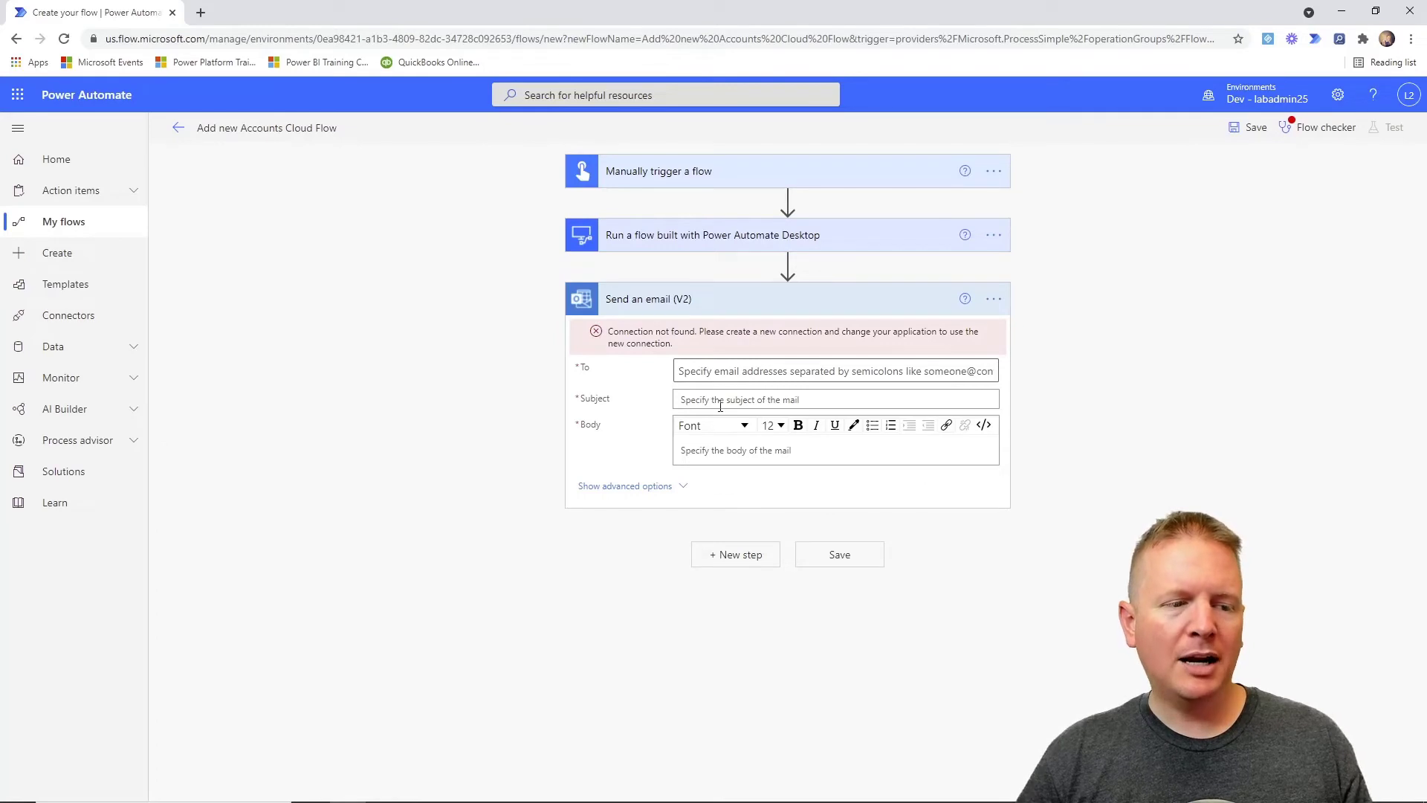
Insert the varOutAccountID dynamic content into the Body of 'Send an email (V2)'.
{"action": "left_click", "coordinate": [731, 450]}
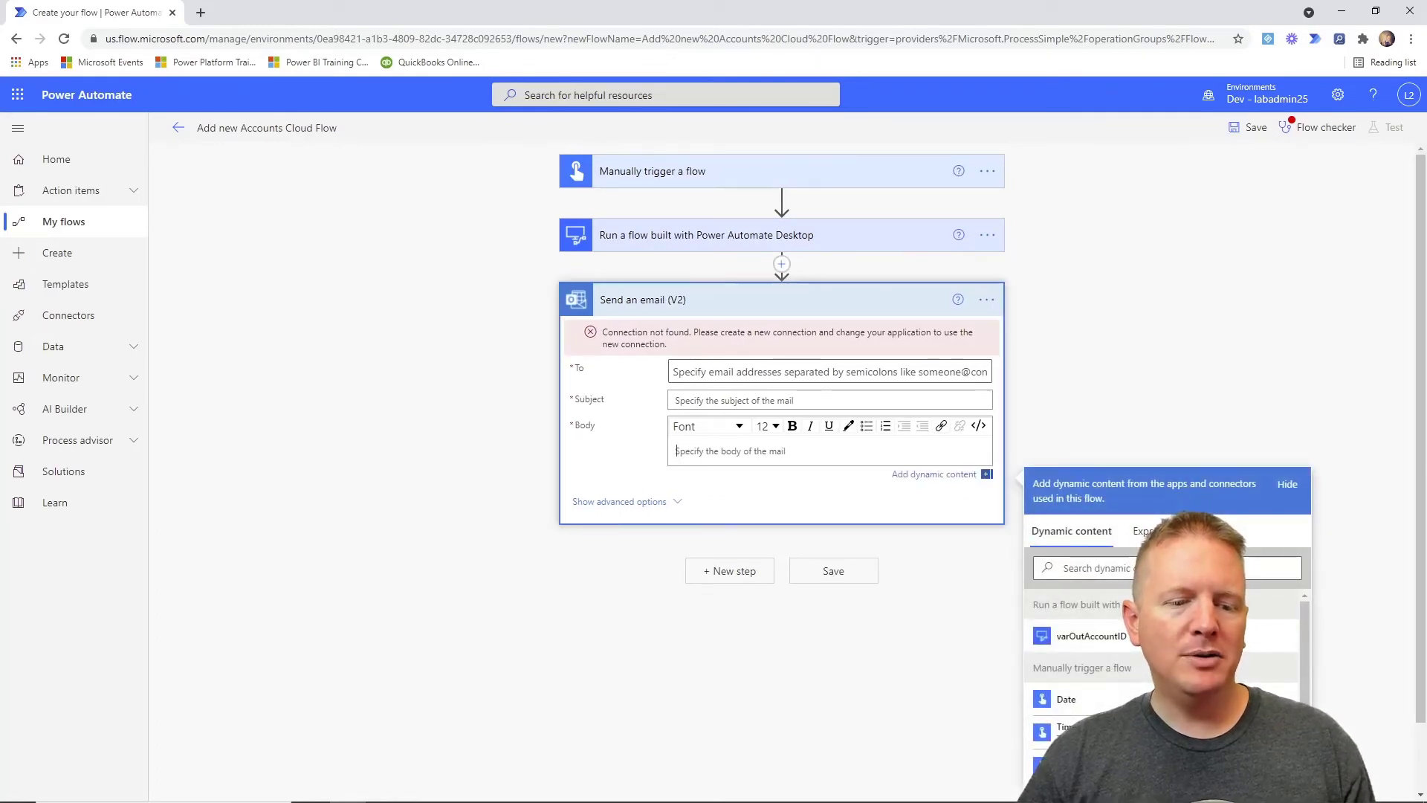
{"action": "scroll", "coordinate": [966, 558], "scroll_direction": "down", "scroll_amount": 1}
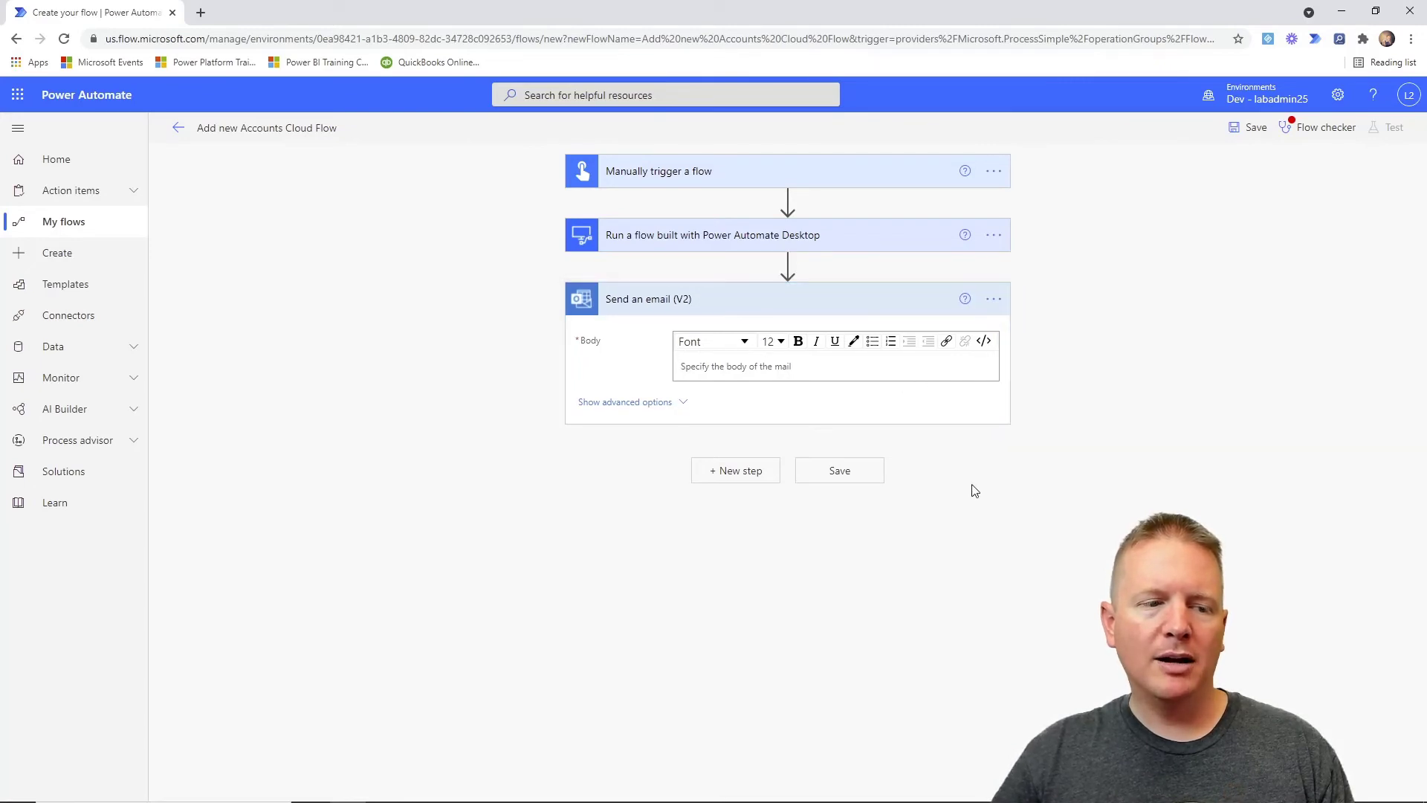
{"action": "left_click", "coordinate": [743, 370]}
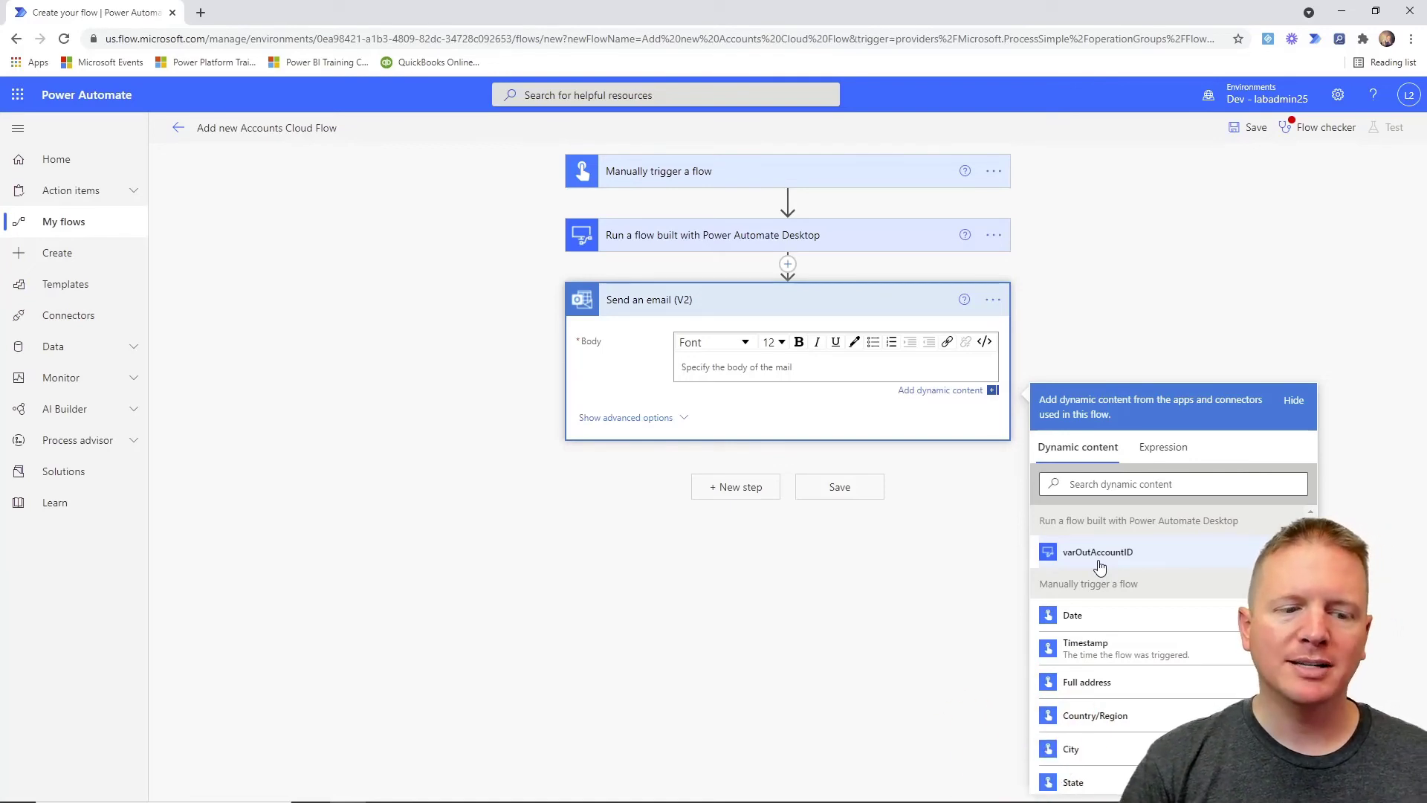
{"action": "left_click", "coordinate": [1099, 564]}
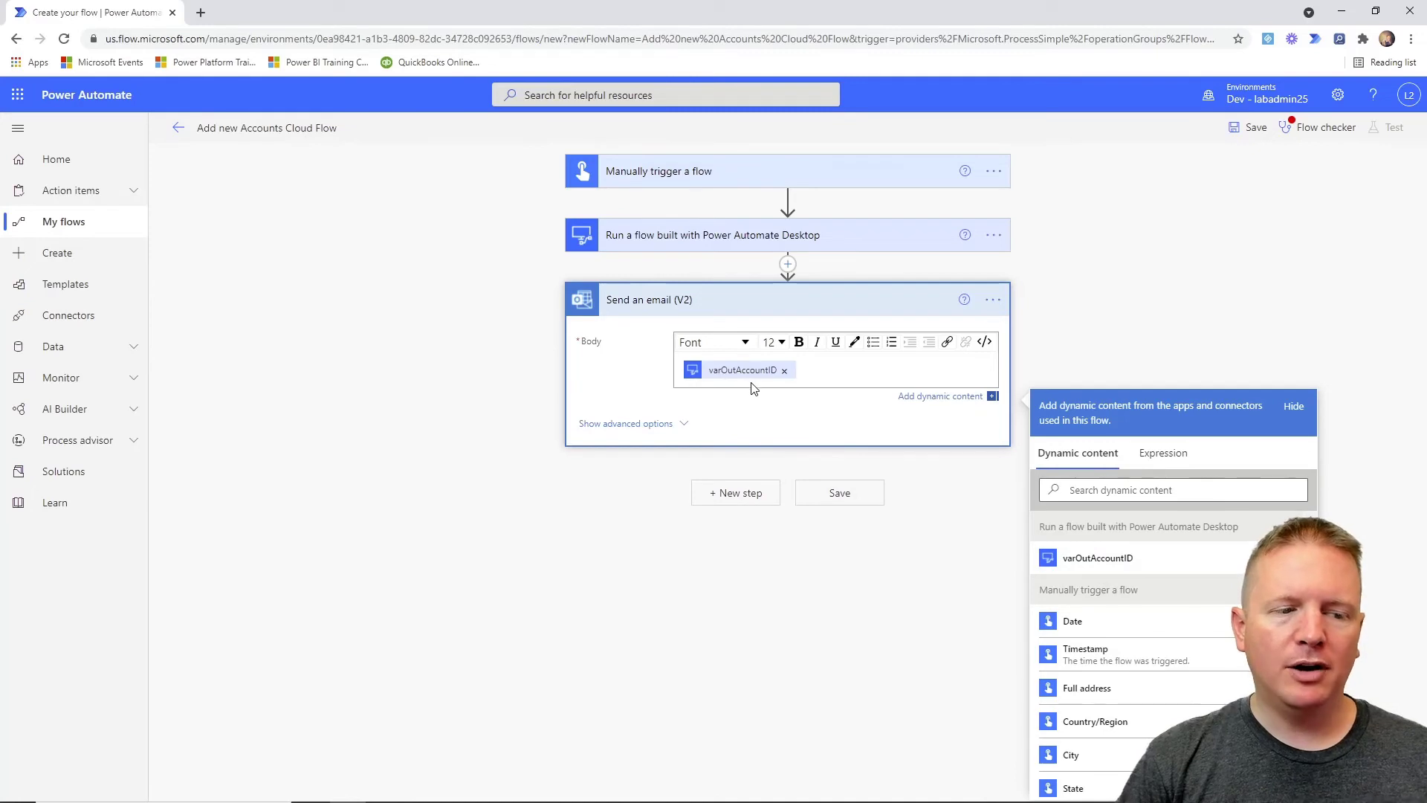
Expand the 'Run a flow built with Power Automate Desktop' step to review its Account Entry settings and inputs.
{"action": "left_click", "coordinate": [698, 245]}
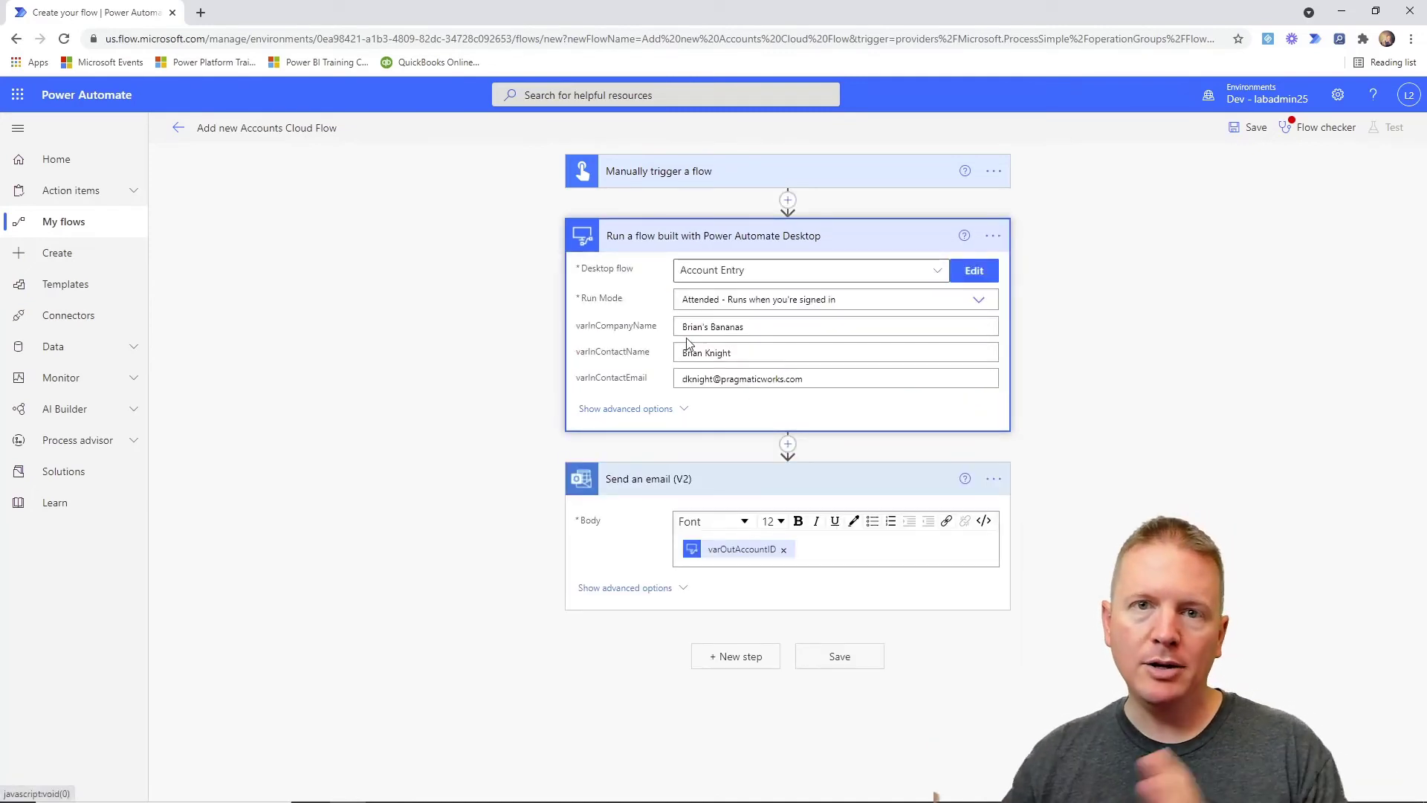